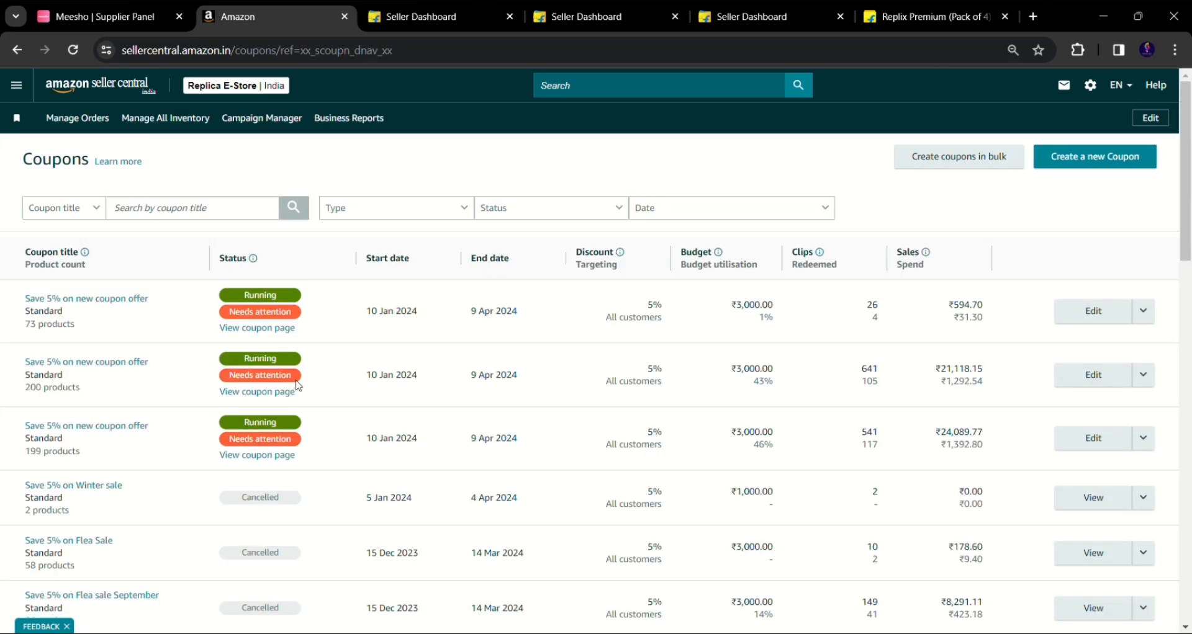
- Examine the first running coupon's clips, redemptions, budget utilisation, sales and spend in the Coupons list
{"action": "scroll", "coordinate": [1187, 256], "scroll_direction": "down", "scroll_amount": 5}
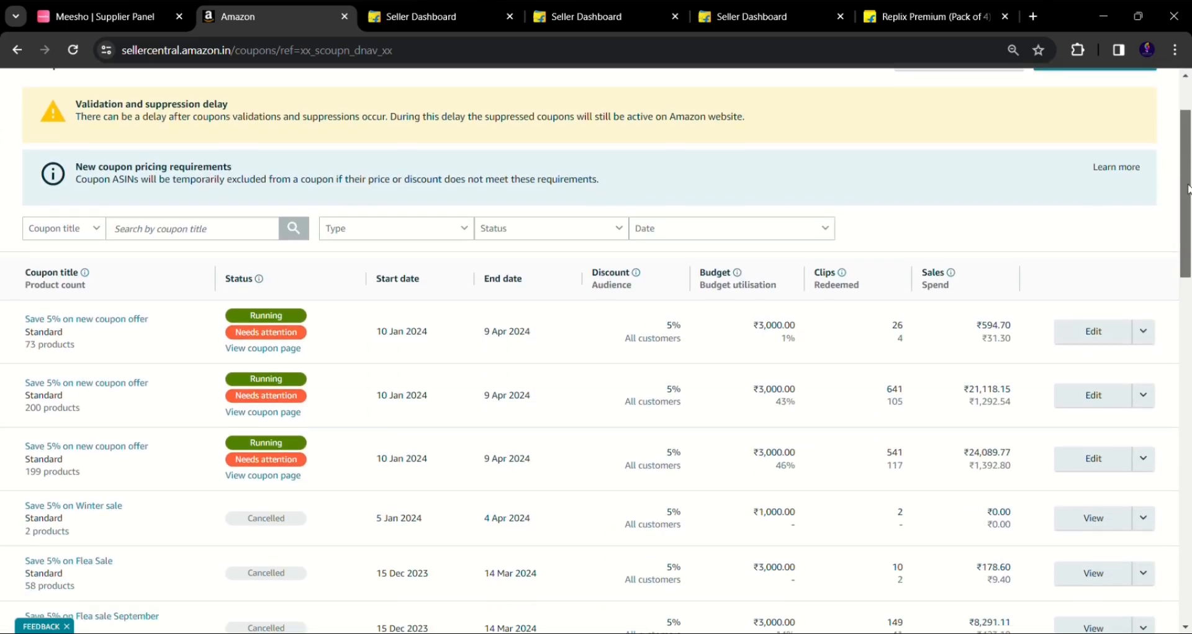
{"action": "left_click_drag", "start_coordinate": [1189, 259], "coordinate": [1188, 148]}
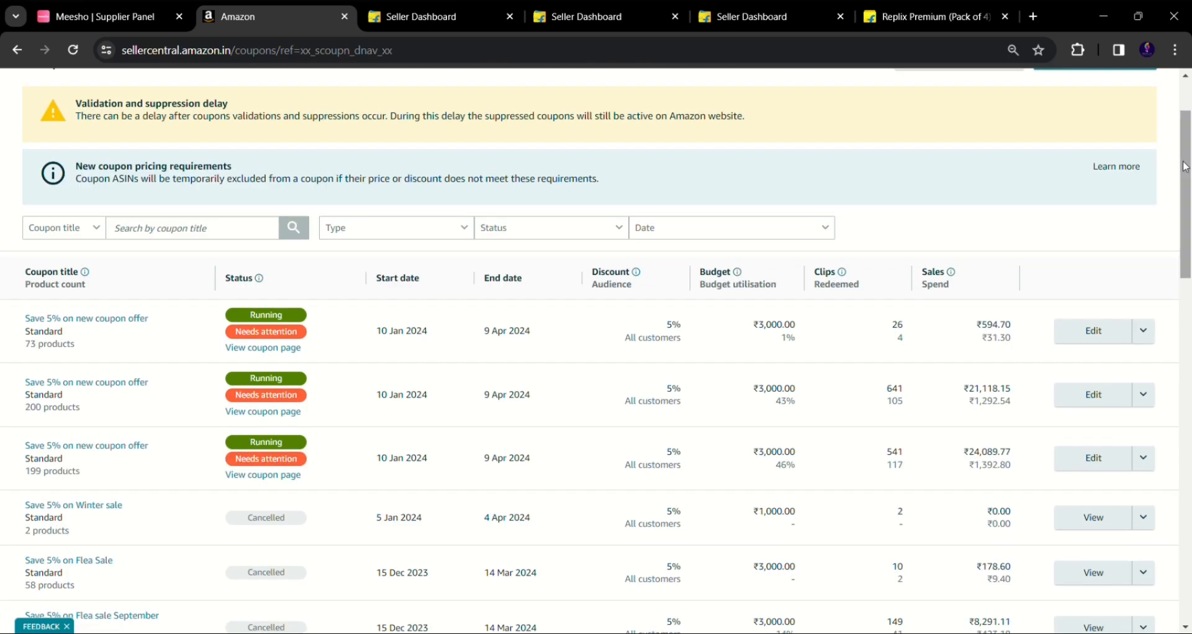
{"action": "left_click_drag", "start_coordinate": [890, 323], "coordinate": [923, 329]}
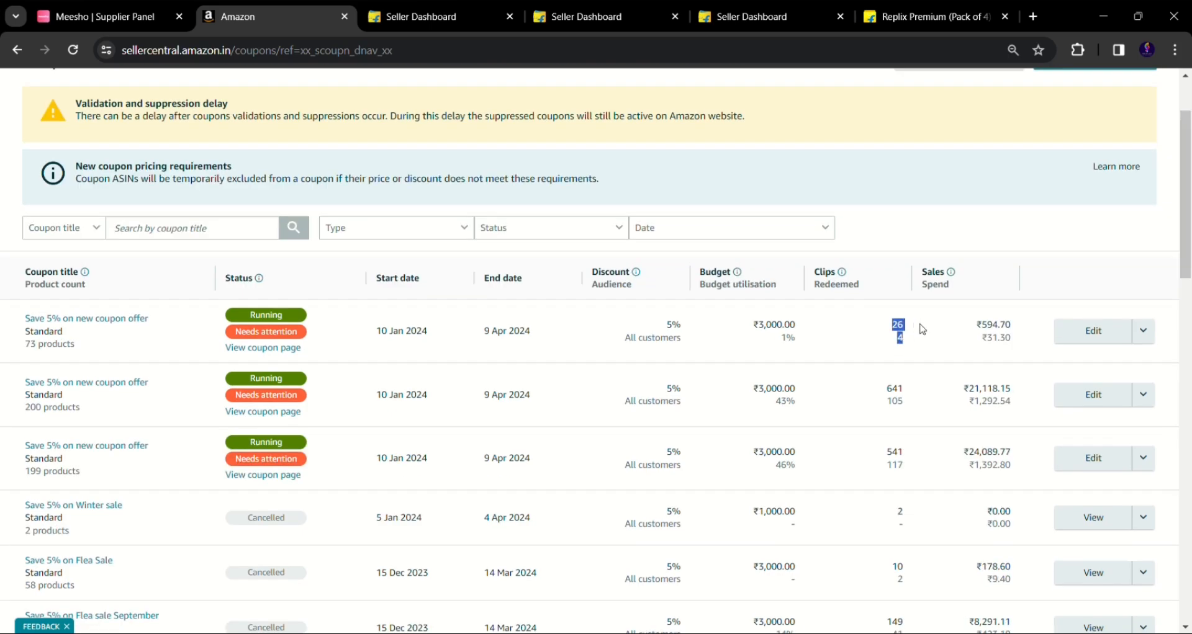
{"action": "left_click", "coordinate": [860, 352]}
{"action": "left_click_drag", "start_coordinate": [758, 327], "coordinate": [804, 324]}
{"action": "left_click", "coordinate": [769, 328]}
{"action": "left_click", "coordinate": [814, 352]}
{"action": "left_click_drag", "start_coordinate": [919, 272], "coordinate": [993, 357]}
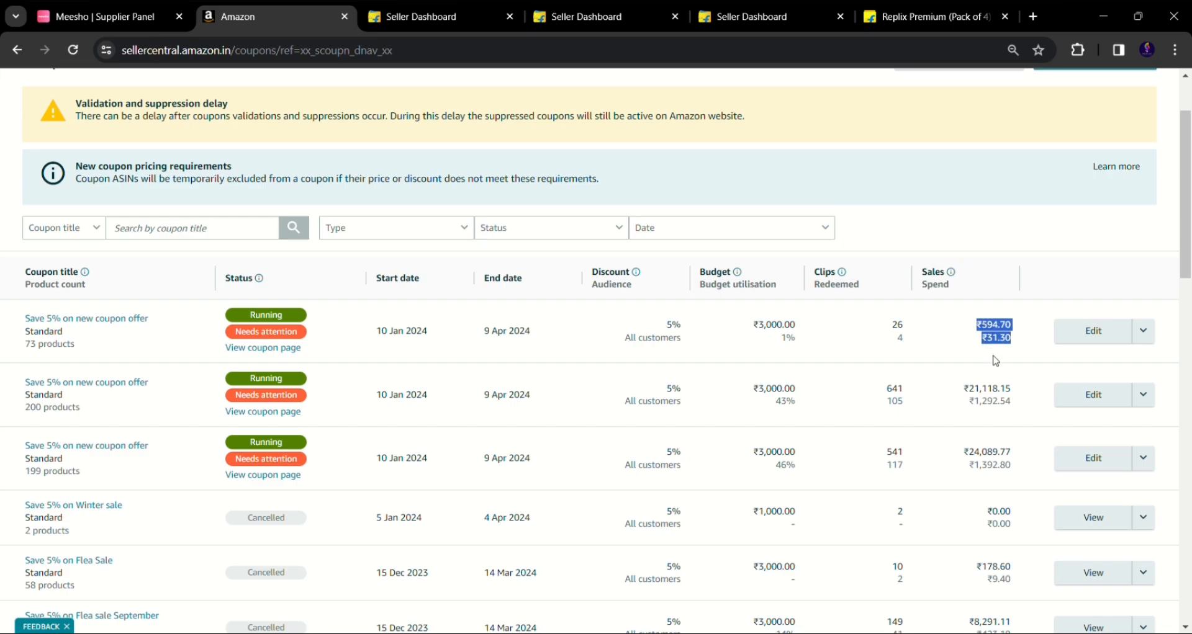
{"action": "left_click", "coordinate": [996, 354]}
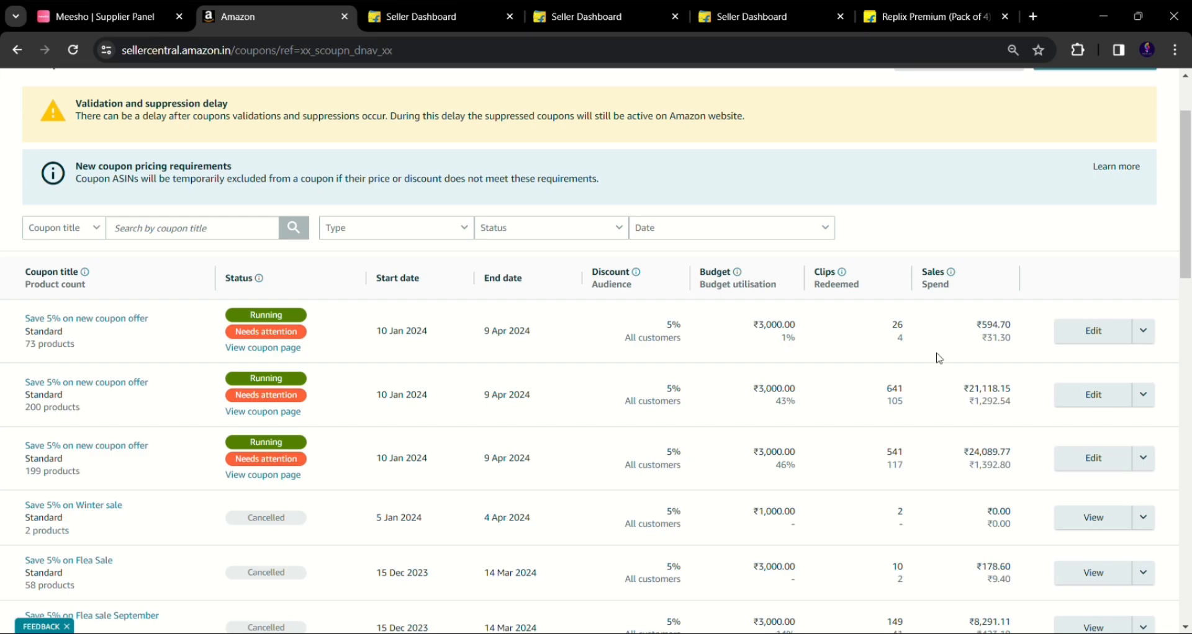
- Compare budget utilisation, spend and sales across the three running 5% coupons
{"action": "left_click_drag", "start_coordinate": [983, 349], "coordinate": [1016, 340]}
{"action": "left_click", "coordinate": [968, 372]}
{"action": "left_click_drag", "start_coordinate": [777, 338], "coordinate": [814, 348]}
{"action": "left_click", "coordinate": [981, 341]}
{"action": "left_click_drag", "start_coordinate": [981, 327], "coordinate": [1015, 331]}
{"action": "left_click", "coordinate": [763, 369]}
{"action": "left_click_drag", "start_coordinate": [776, 406], "coordinate": [802, 416]}
{"action": "left_click", "coordinate": [861, 428]}
{"action": "left_click_drag", "start_coordinate": [977, 407], "coordinate": [1015, 410]}
{"action": "left_click", "coordinate": [1012, 422]}
{"action": "left_click_drag", "start_coordinate": [972, 393], "coordinate": [1016, 408]}
{"action": "left_click", "coordinate": [933, 487]}
{"action": "left_click_drag", "start_coordinate": [976, 457], "coordinate": [1037, 458]}
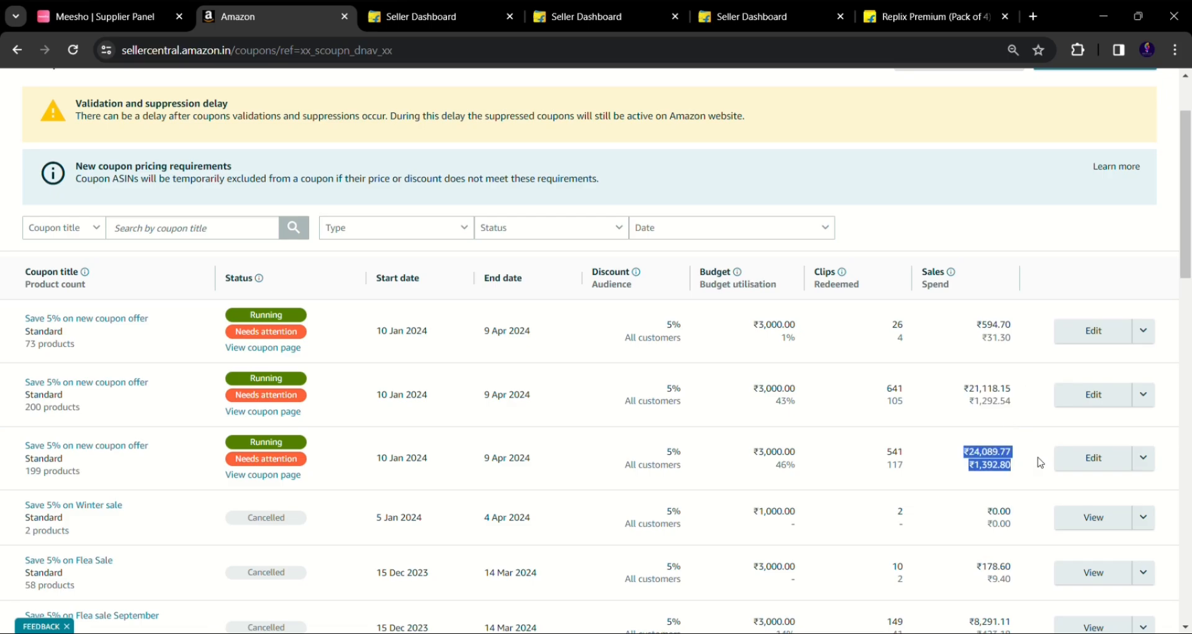
- Review the sales and spend of the cancelled and expired coupons further down the list
{"action": "scroll", "coordinate": [1033, 460], "scroll_direction": "down", "scroll_amount": 6}
{"action": "scroll", "coordinate": [1038, 257], "scroll_direction": "down", "scroll_amount": 5}
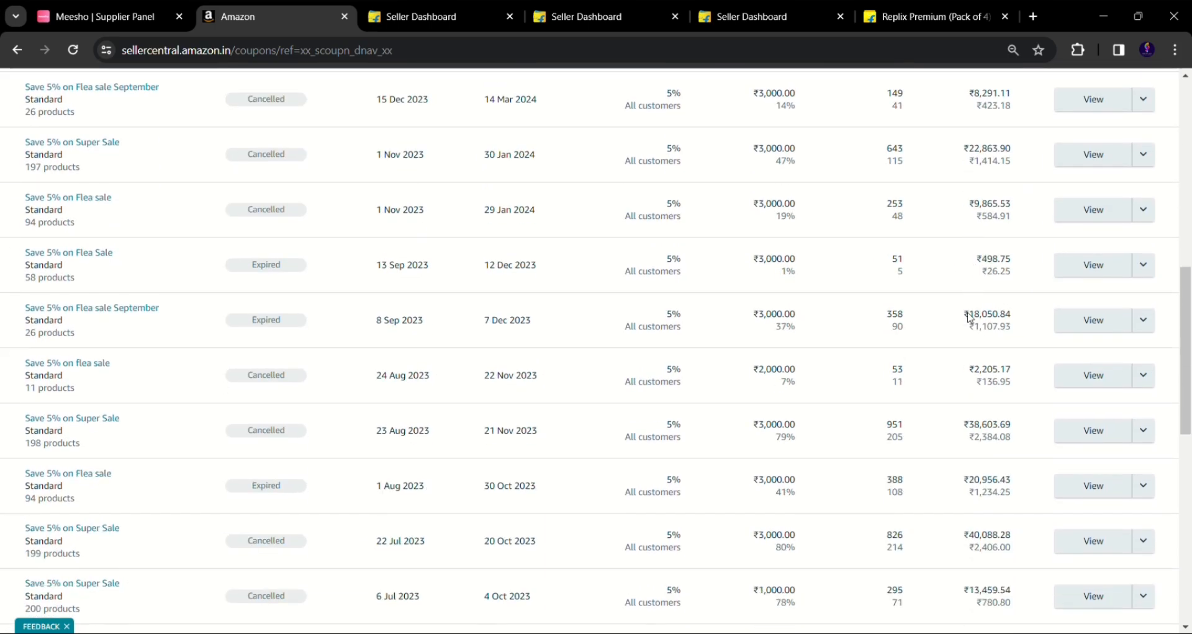
{"action": "scroll", "coordinate": [995, 427], "scroll_direction": "down", "scroll_amount": 7}
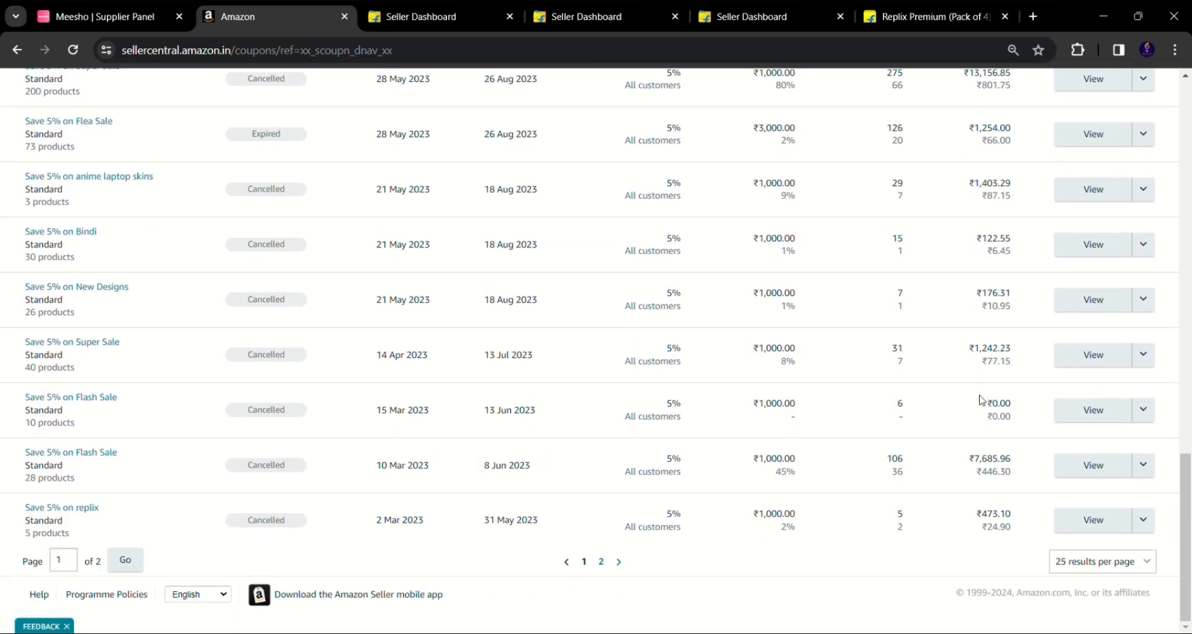
{"action": "scroll", "coordinate": [1003, 470], "scroll_direction": "up", "scroll_amount": 15}
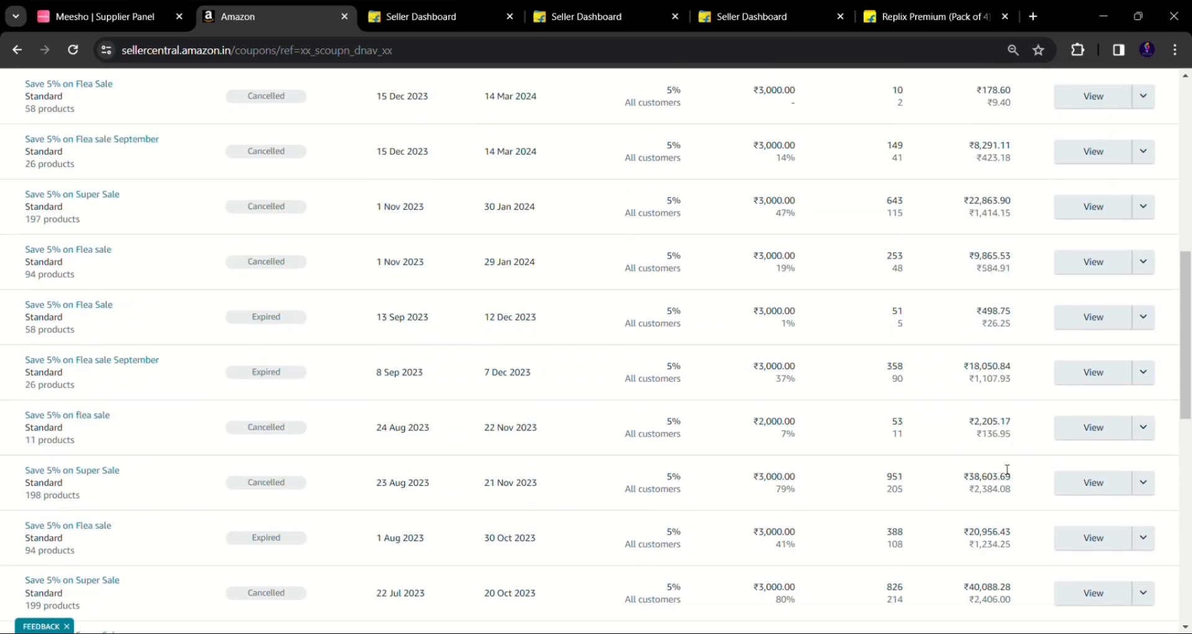
{"action": "scroll", "coordinate": [999, 403], "scroll_direction": "up", "scroll_amount": 5}
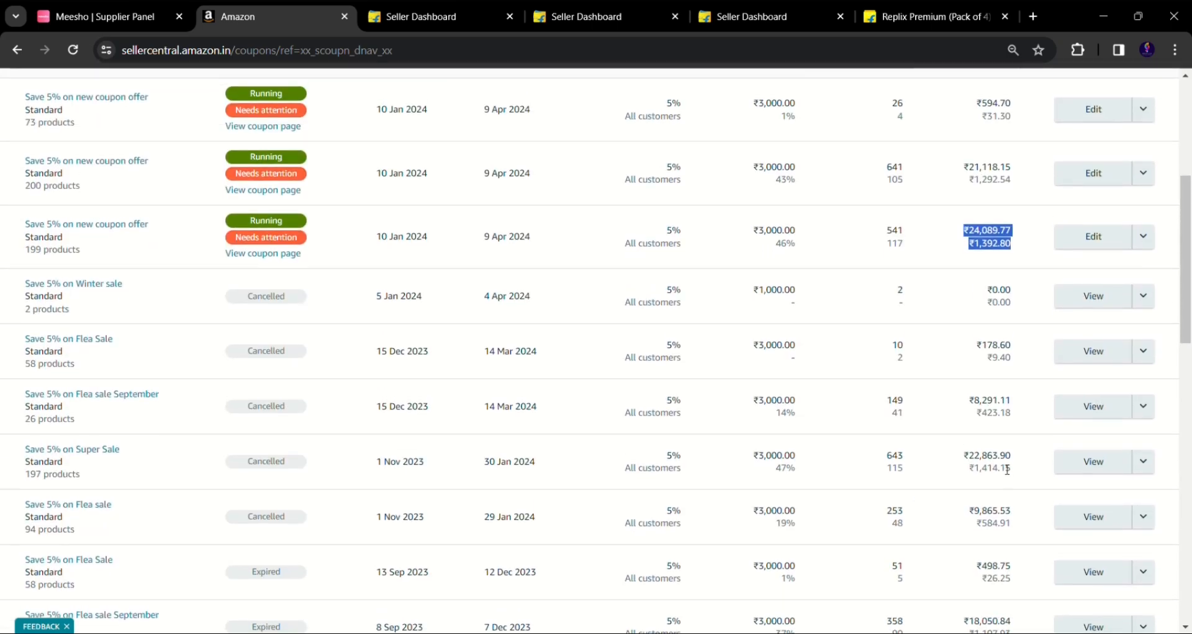
{"action": "left_click", "coordinate": [986, 309]}
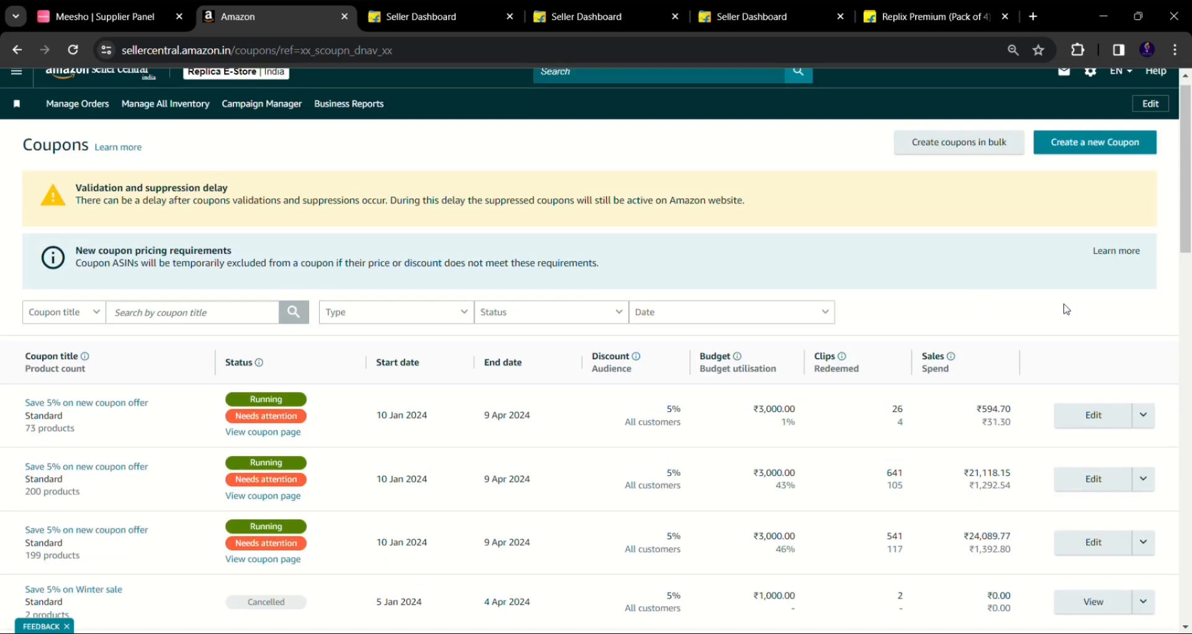
{"action": "scroll", "coordinate": [1065, 309], "scroll_direction": "up", "scroll_amount": 1}
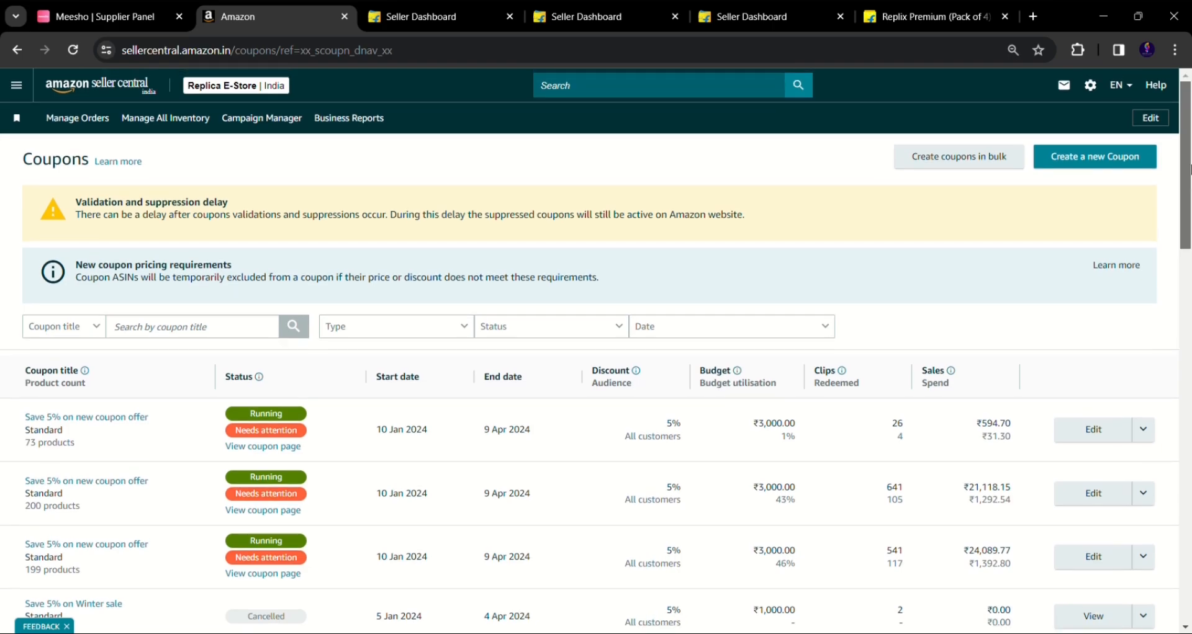
- Start creating a new coupon and view its coupon type, audience and participating product options
{"action": "left_click", "coordinate": [1103, 164]}
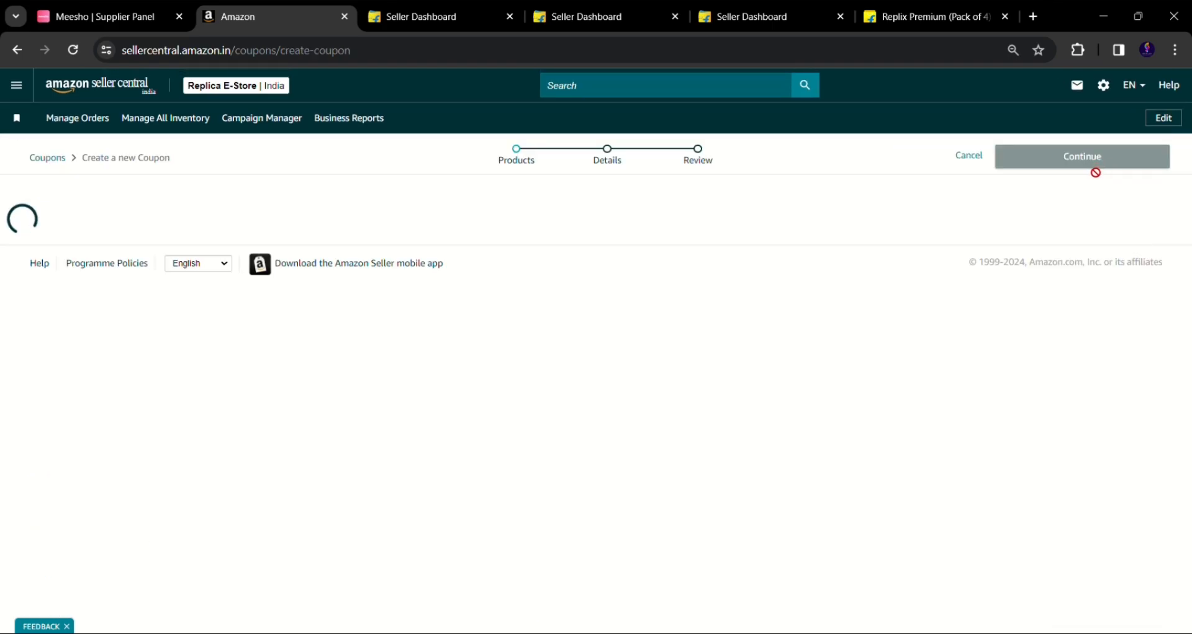
{"action": "scroll", "coordinate": [236, 370], "scroll_direction": "down", "scroll_amount": 4}
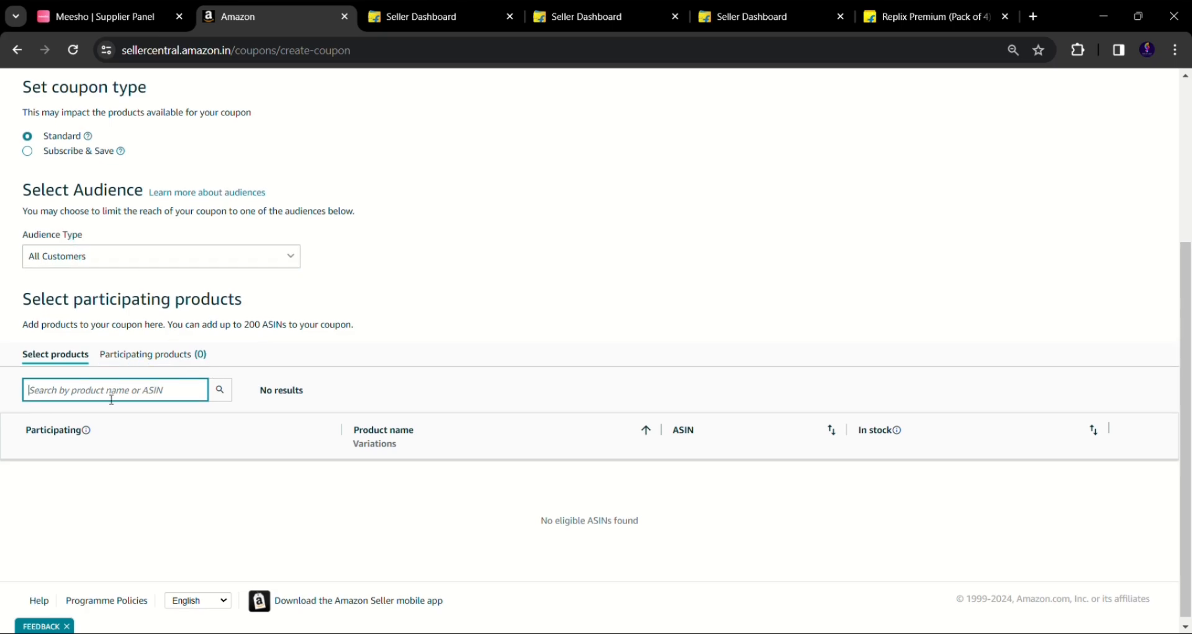
{"action": "scroll", "coordinate": [106, 242], "scroll_direction": "up", "scroll_amount": 1}
{"action": "scroll", "coordinate": [107, 241], "scroll_direction": "up", "scroll_amount": 1}
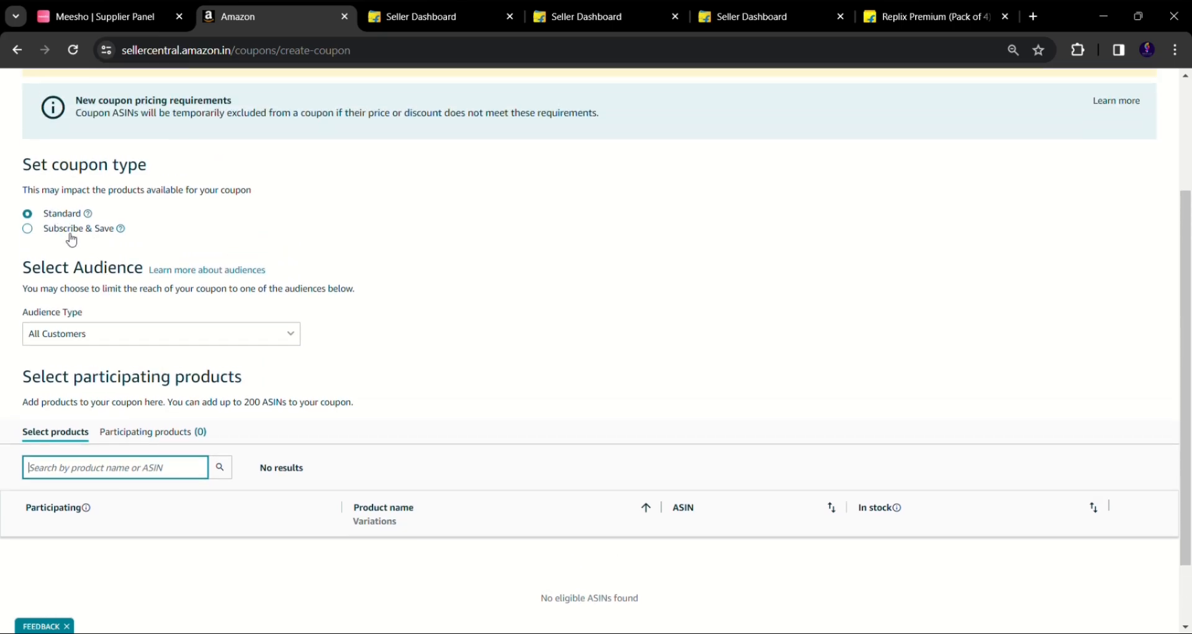
- Duplicate the coupon creation page in a second browser tab and open Manage All Inventory in the original one
{"action": "right_click", "coordinate": [255, 19]}
{"action": "left_click", "coordinate": [331, 154]}
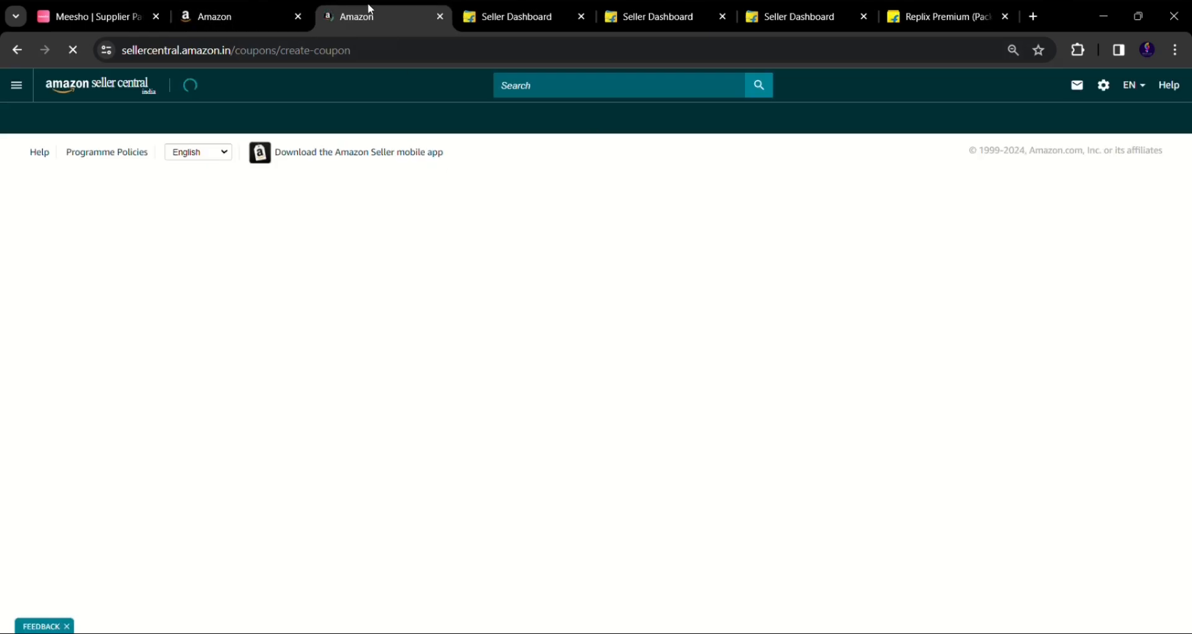
{"action": "left_click_drag", "start_coordinate": [367, 5], "coordinate": [266, 13]}
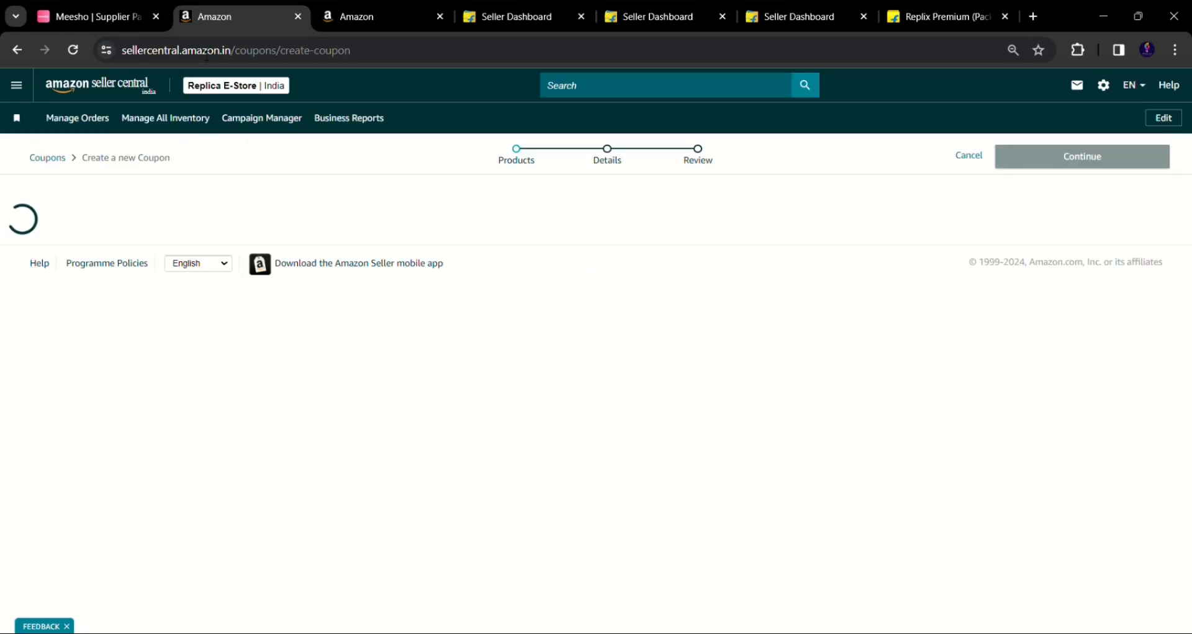
{"action": "left_click", "coordinate": [360, 2]}
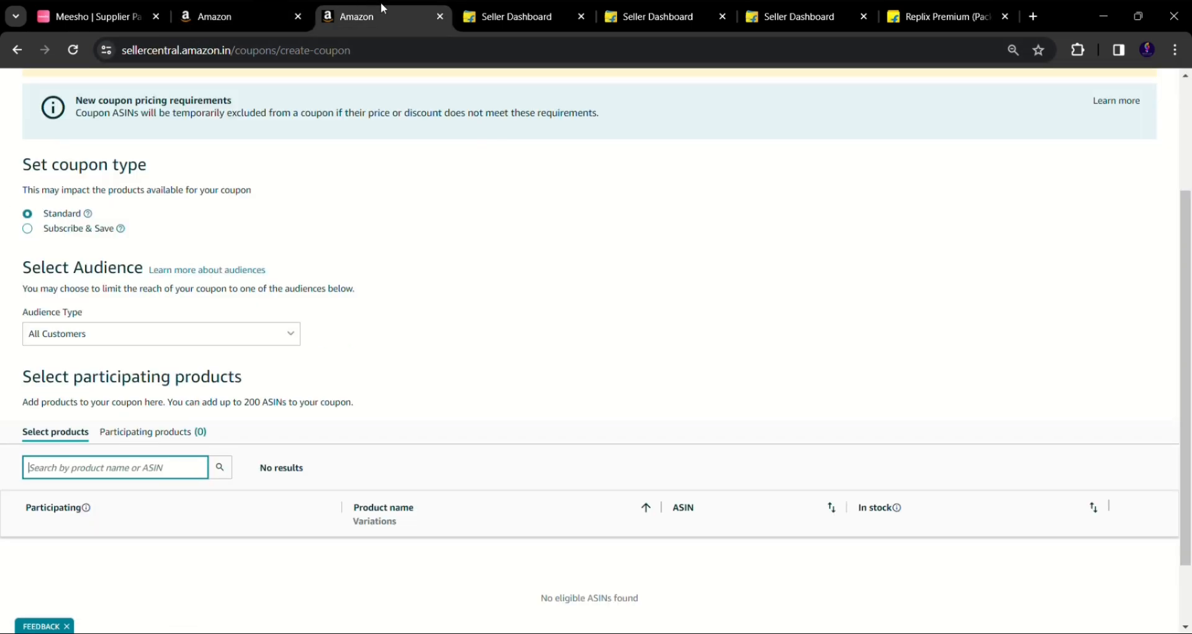
{"action": "left_click", "coordinate": [287, 2]}
{"action": "left_click", "coordinate": [395, 3]}
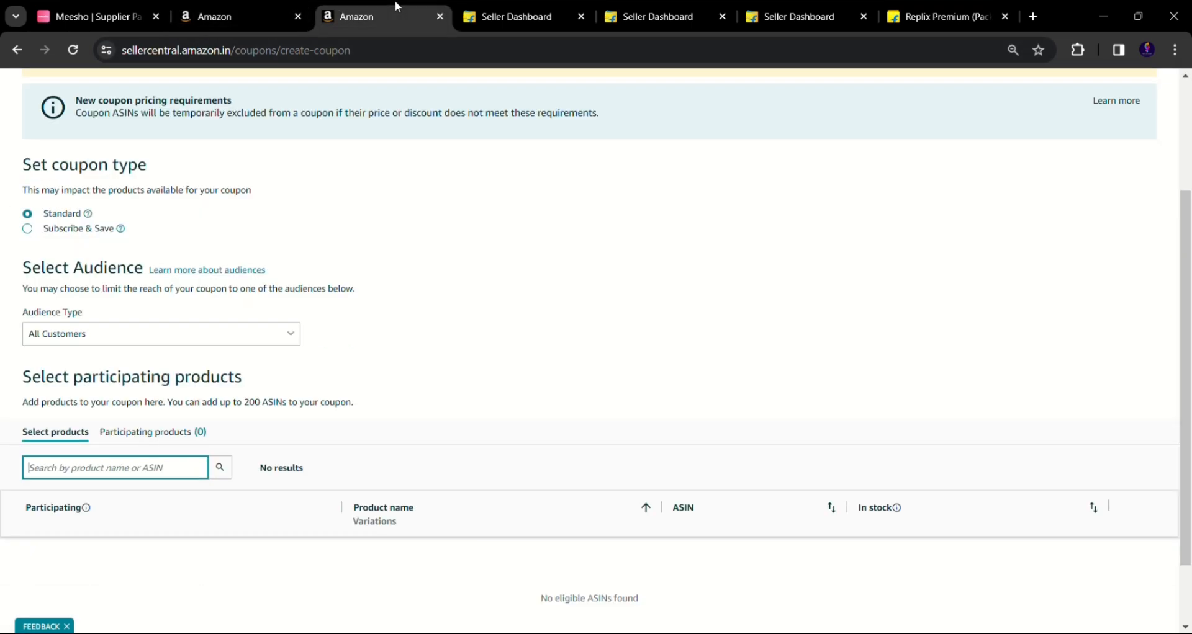
{"action": "left_click", "coordinate": [279, 2]}
{"action": "left_click", "coordinate": [202, 120]}
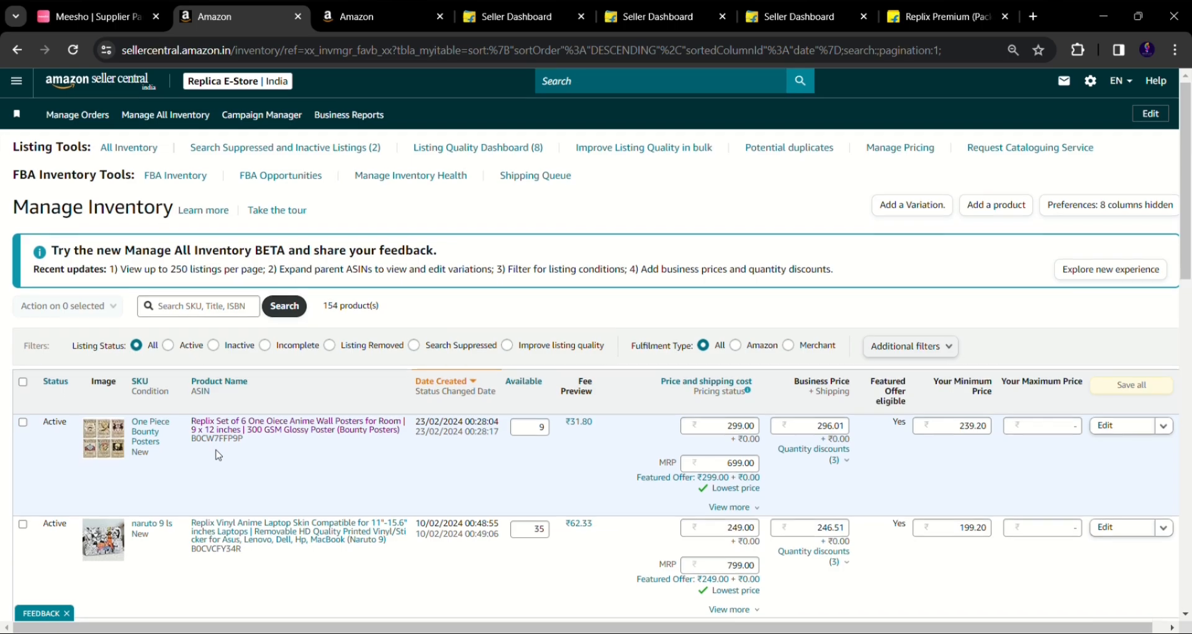
- Look up the One Piece bounty posters' ASIN B0CW7FFP9P from the inventory in the coupon's product search and mark it as participating
{"action": "scroll", "coordinate": [219, 456], "scroll_direction": "down", "scroll_amount": 1}
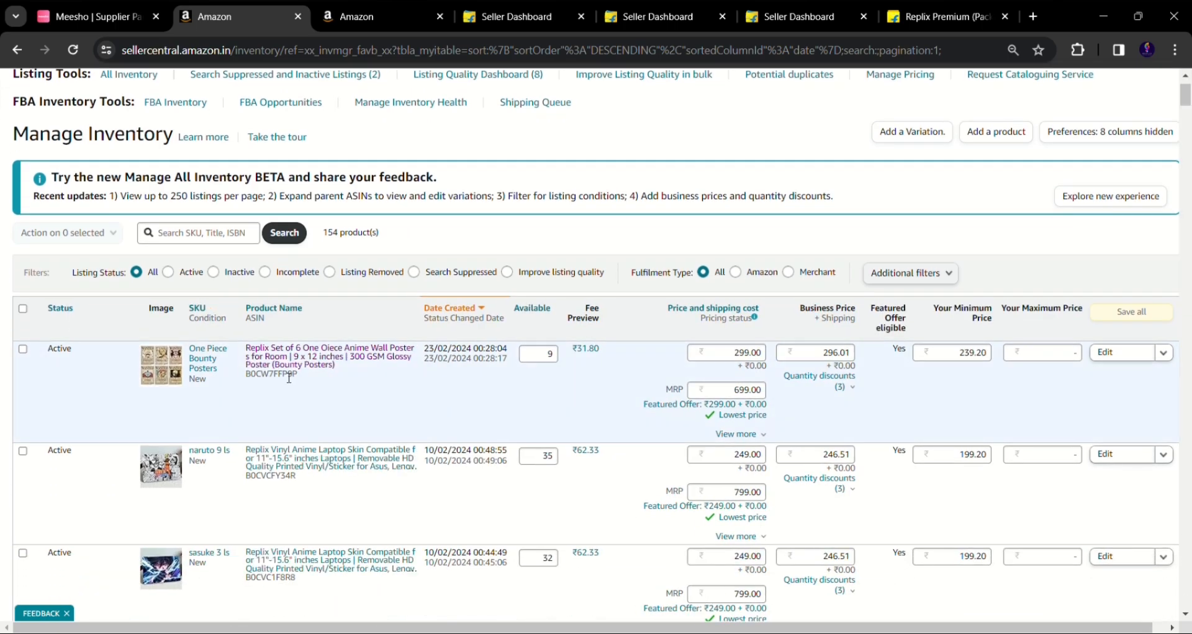
{"action": "double_click", "coordinate": [288, 376]}
{"action": "left_click", "coordinate": [374, 2]}
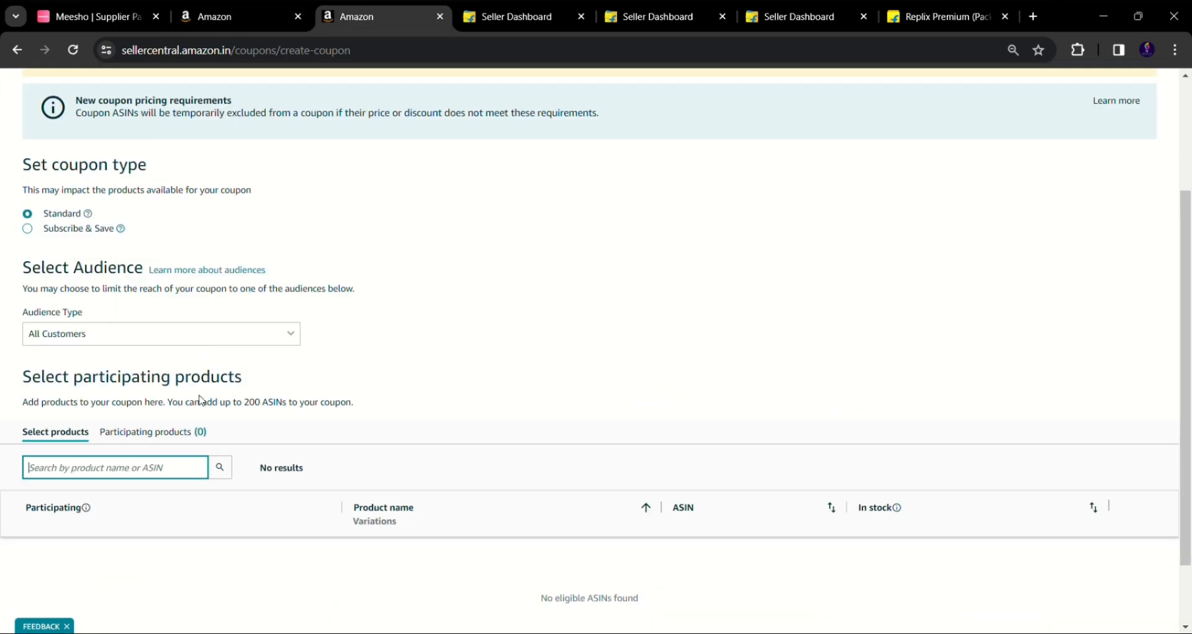
{"action": "type", "text": "B0CW7FFP9P"}
{"action": "key", "text": "Return"}
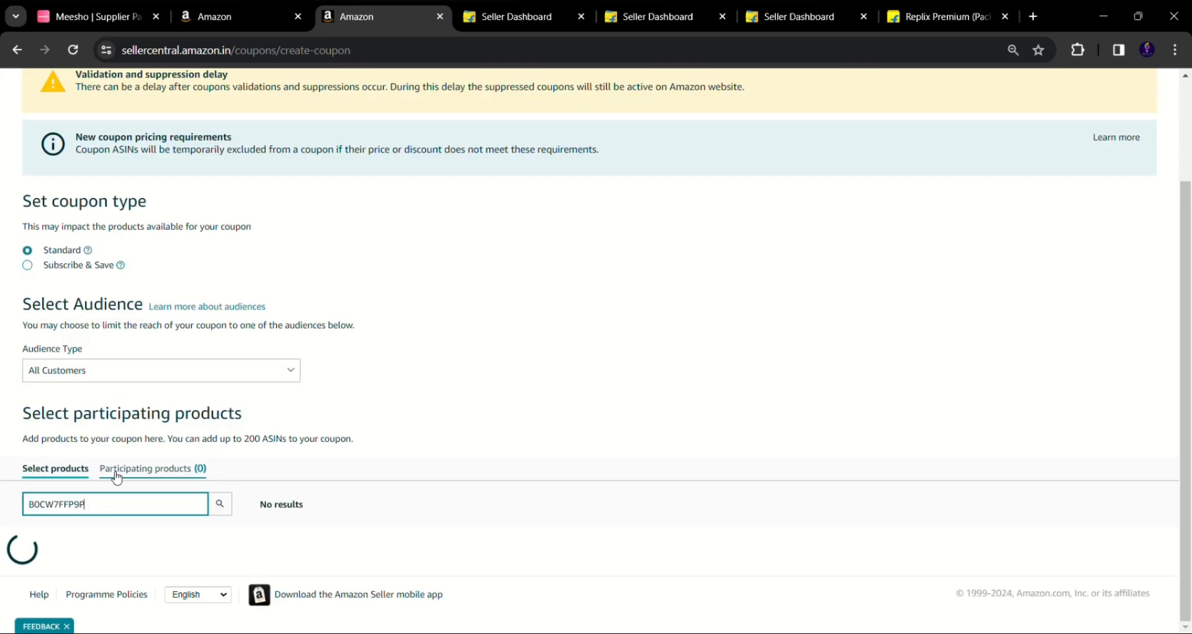
{"action": "left_click", "coordinate": [90, 530]}
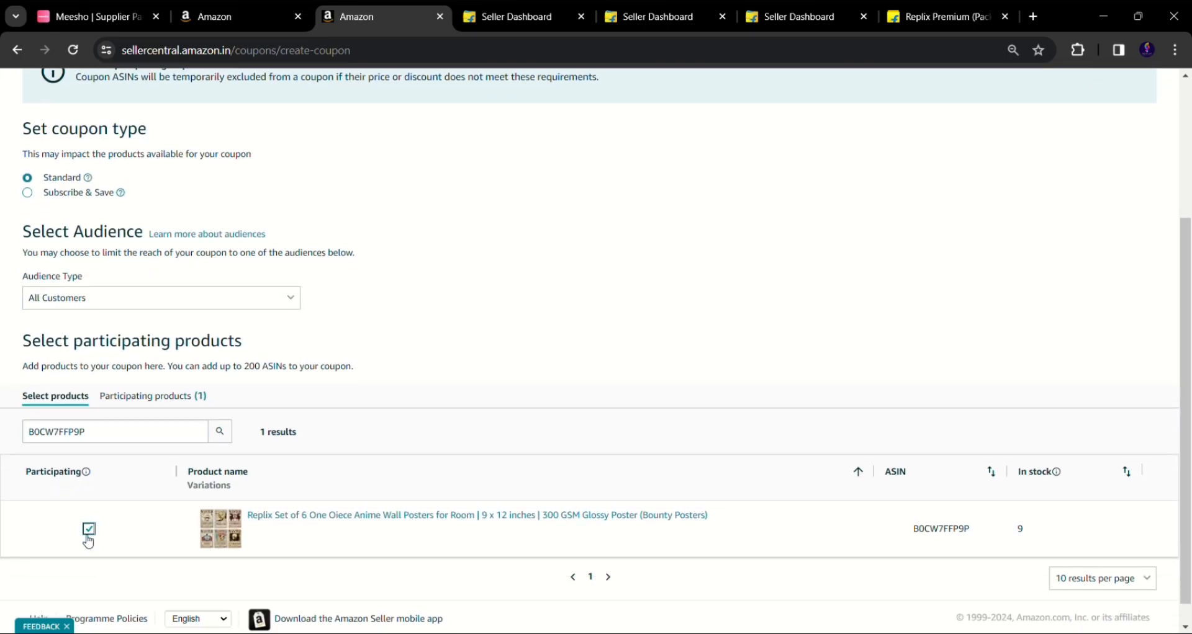
- Add the Naruto 9 laptop skin, ASIN B0CVCFY34R, to the coupon and check the list of participating products
{"action": "left_click", "coordinate": [238, 3]}
{"action": "scroll", "coordinate": [304, 193], "scroll_direction": "down", "scroll_amount": 1}
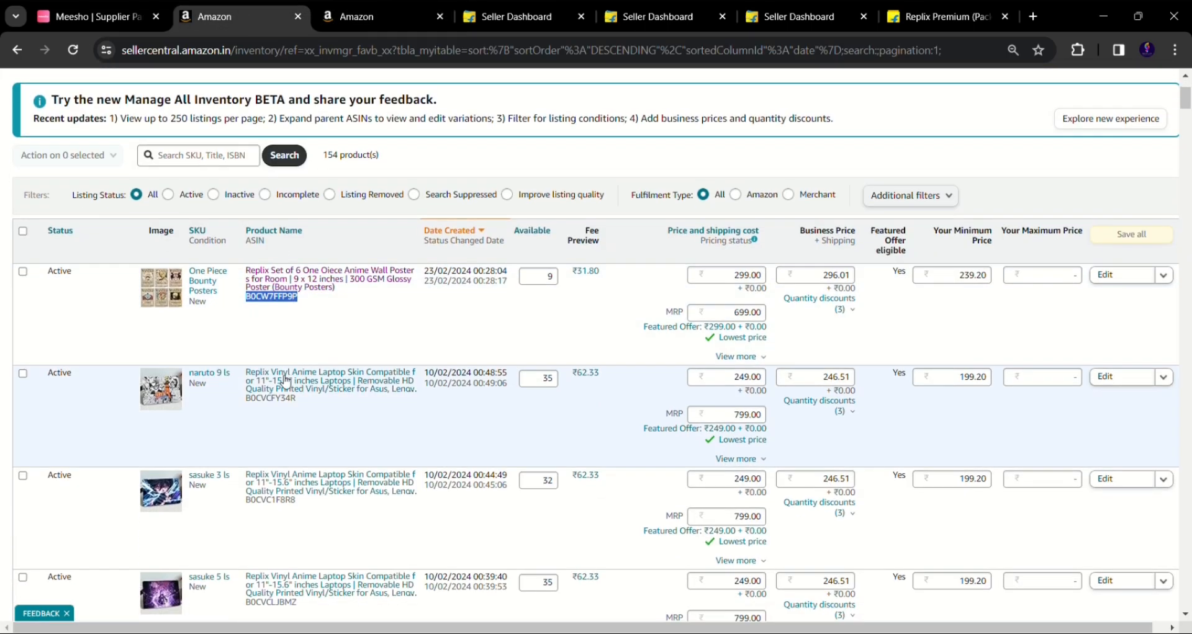
{"action": "double_click", "coordinate": [280, 476]}
{"action": "key", "text": "ctrl+c"}
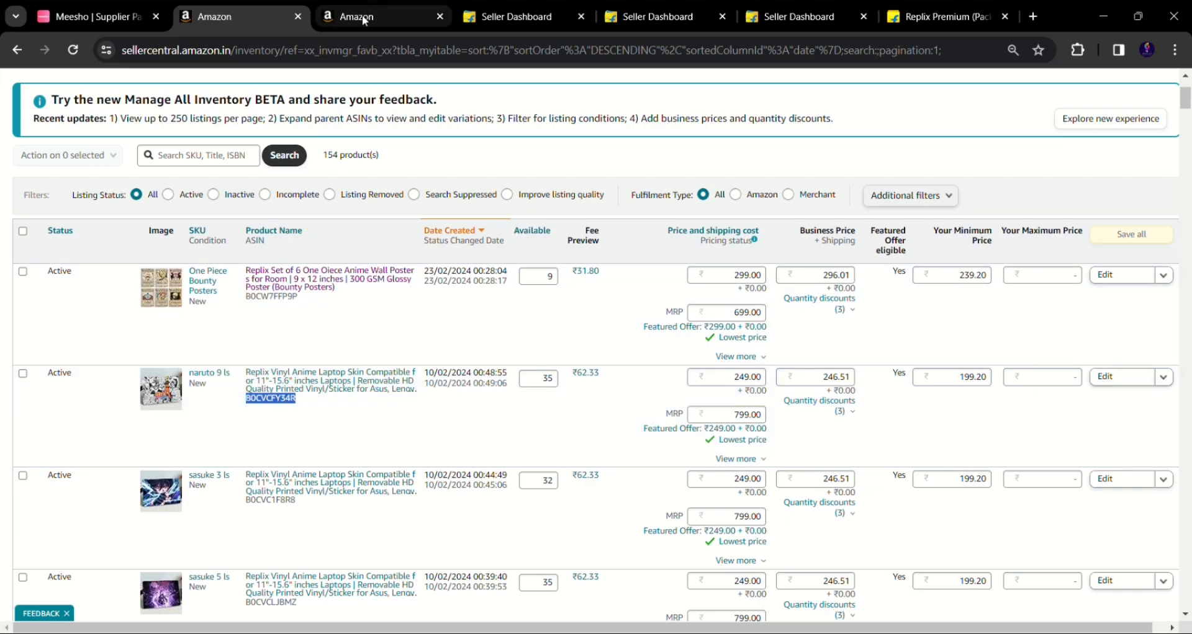
{"action": "left_click", "coordinate": [351, 14]}
{"action": "double_click", "coordinate": [119, 444]}
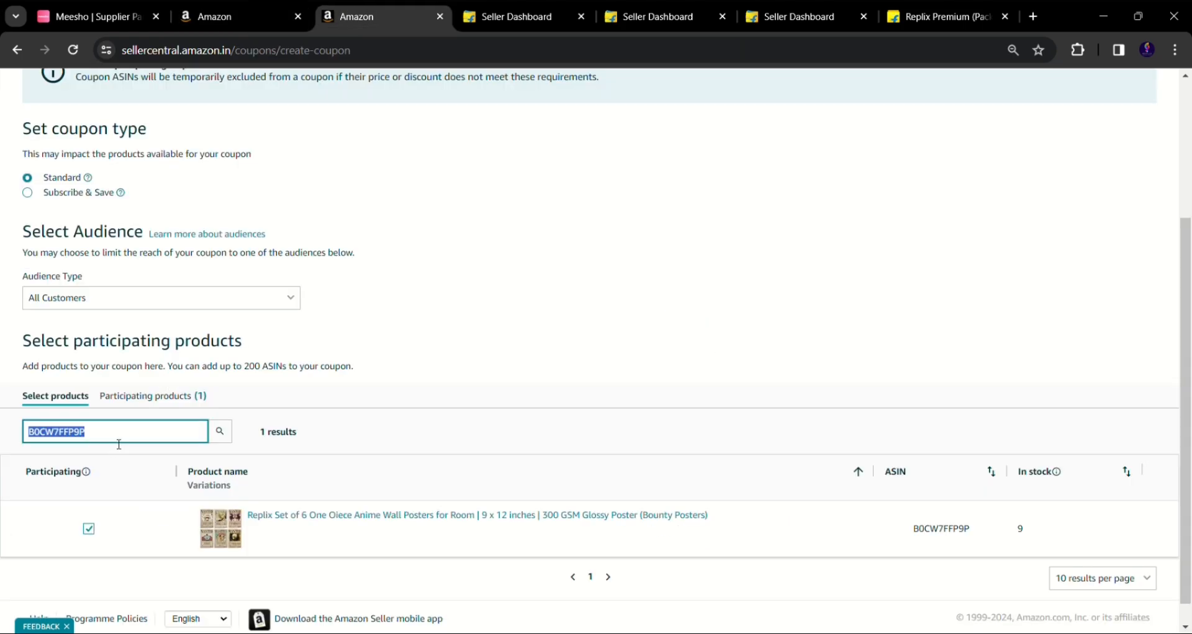
{"action": "key", "text": "ctrl+v"}
{"action": "key", "text": "Return"}
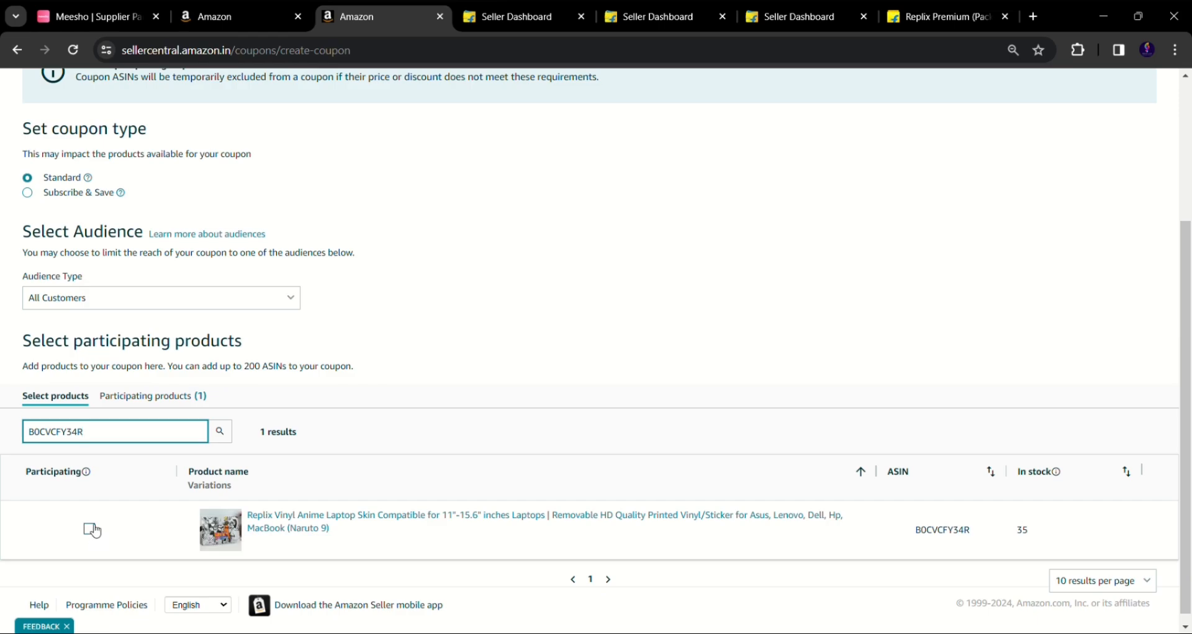
{"action": "left_click", "coordinate": [90, 530]}
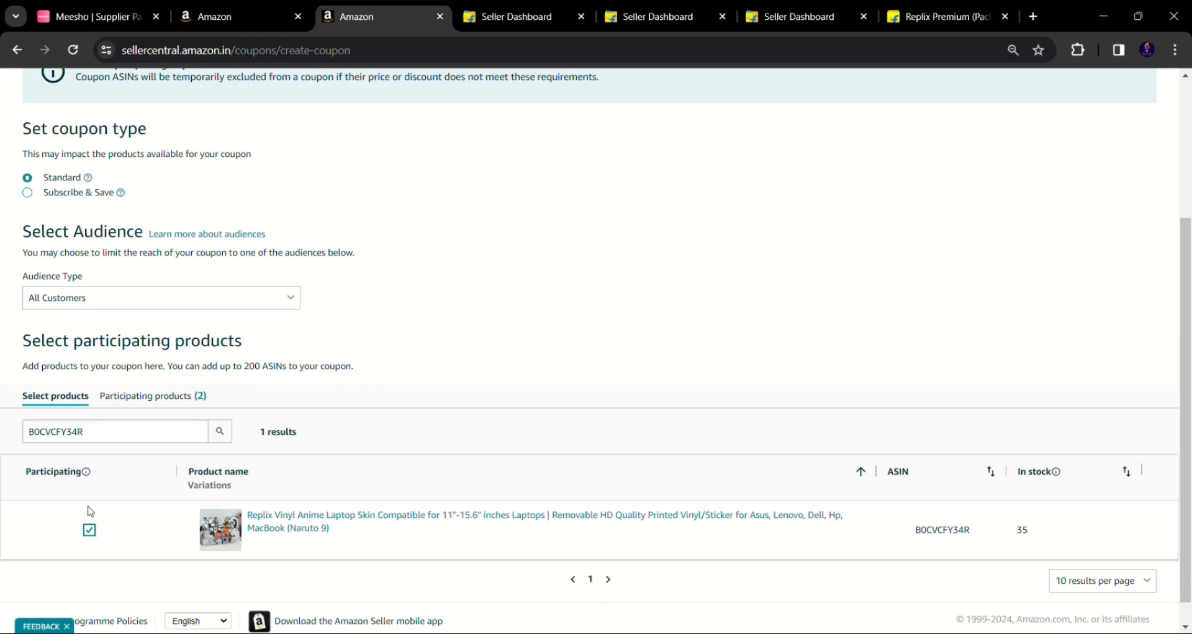
{"action": "left_click", "coordinate": [138, 400]}
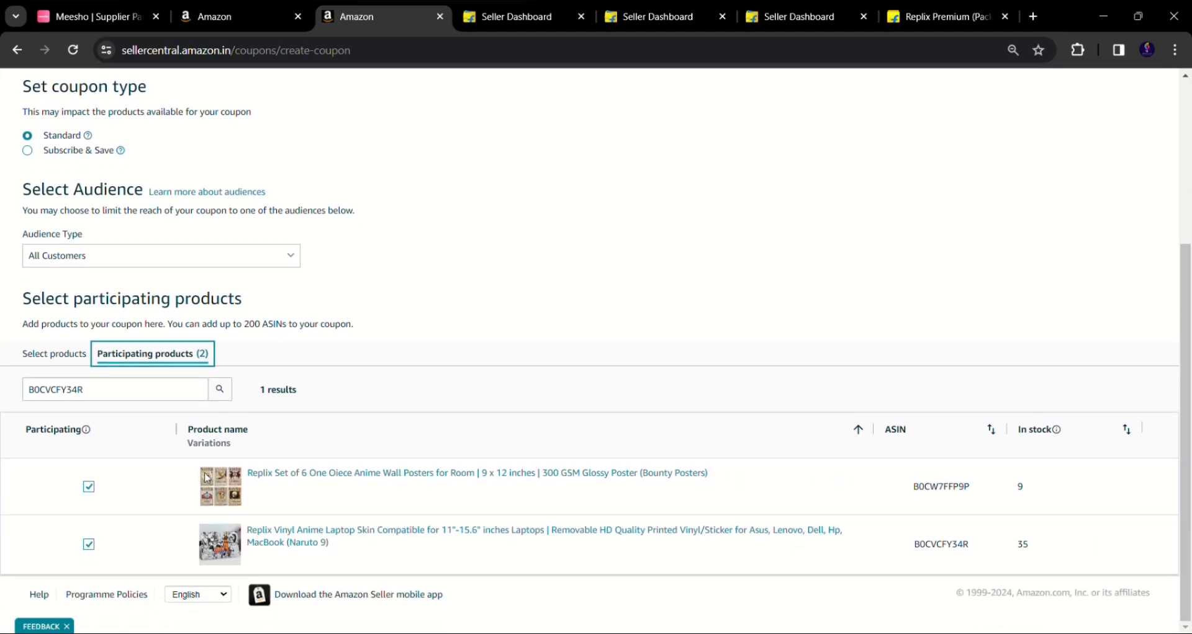
{"action": "left_click", "coordinate": [70, 352]}
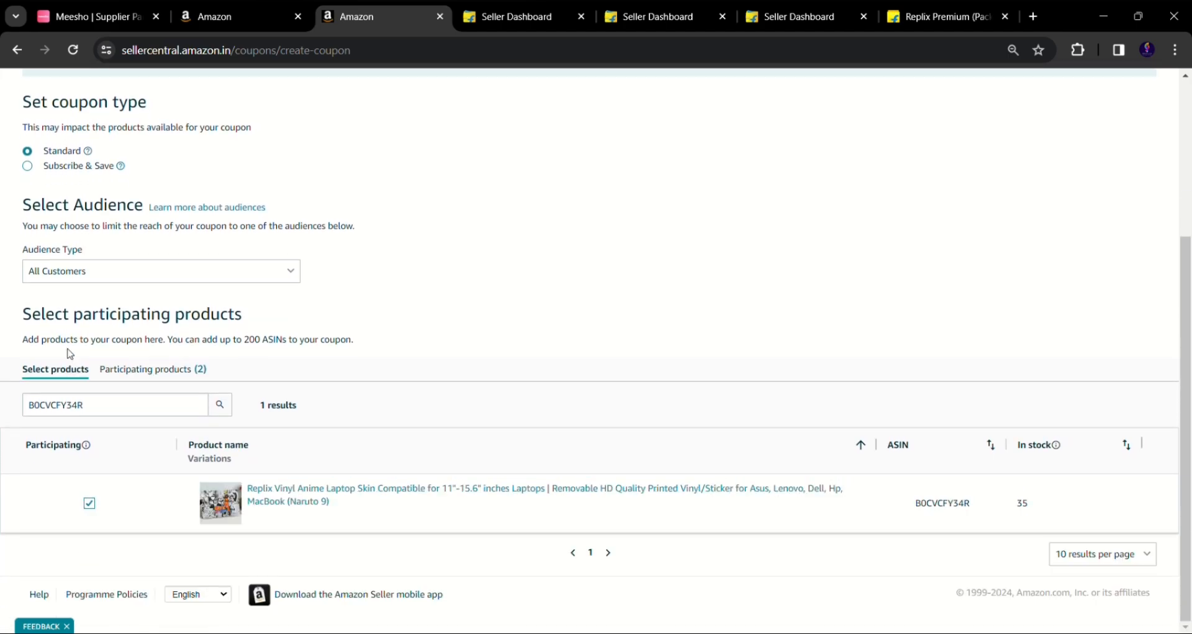
- Copy ASIN B0CVC1F8R8 of the Sasuke 3 laptop skin from the inventory and add that product to the coupon
{"action": "left_click", "coordinate": [248, 5]}
{"action": "double_click", "coordinate": [276, 515]}
{"action": "key", "text": "ctrl+c"}
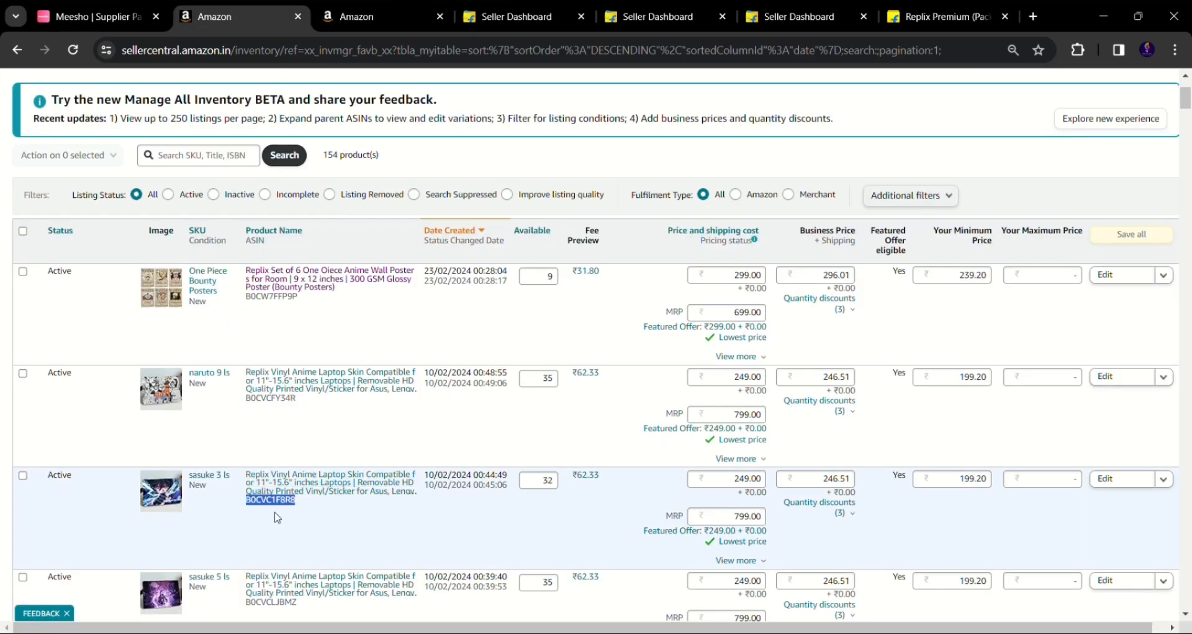
{"action": "left_click", "coordinate": [358, 16]}
{"action": "left_click", "coordinate": [148, 414]}
{"action": "key", "text": "ctrl+a"}
{"action": "key", "text": "ctrl+v"}
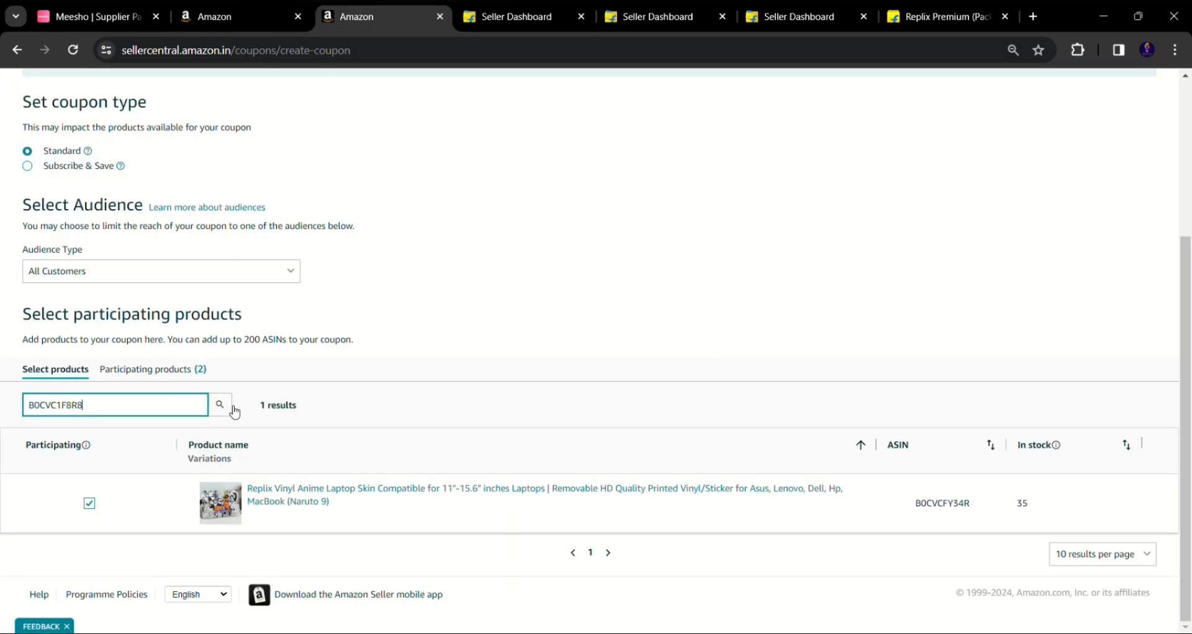
{"action": "left_click", "coordinate": [226, 406]}
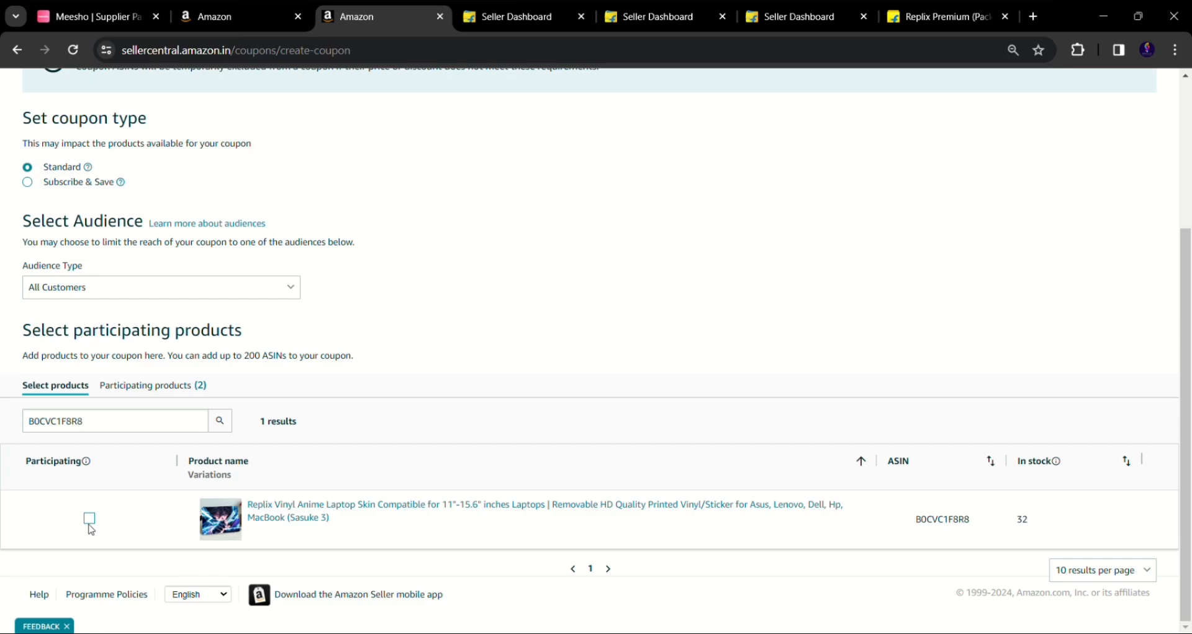
{"action": "left_click", "coordinate": [89, 519]}
- Copy ASIN B0CVCLJBMZ of the Sasuke 5 laptop skin from the inventory and mark that product as participating in the coupon
{"action": "left_click", "coordinate": [242, 8]}
{"action": "scroll", "coordinate": [271, 378], "scroll_direction": "down", "scroll_amount": 3}
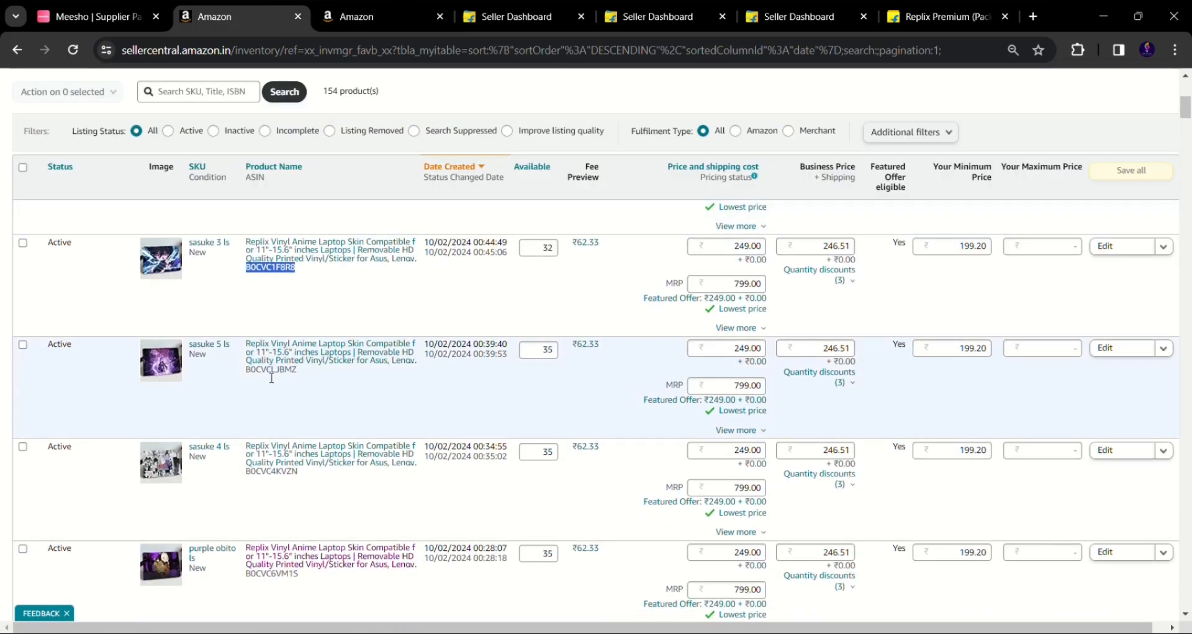
{"action": "double_click", "coordinate": [271, 370]}
{"action": "key", "text": "ctrl+c"}
{"action": "left_click", "coordinate": [385, 7]}
{"action": "left_click", "coordinate": [98, 427]}
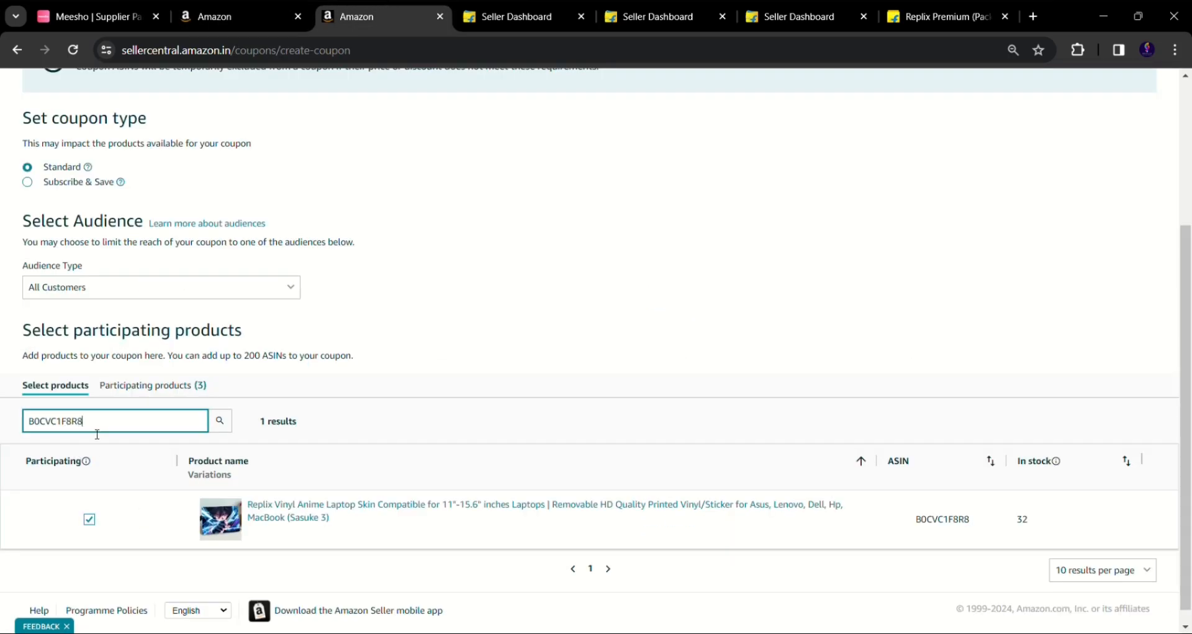
{"action": "key", "text": "ctrl+a"}
{"action": "key", "text": "ctrl+v"}
{"action": "left_click", "coordinate": [223, 421]}
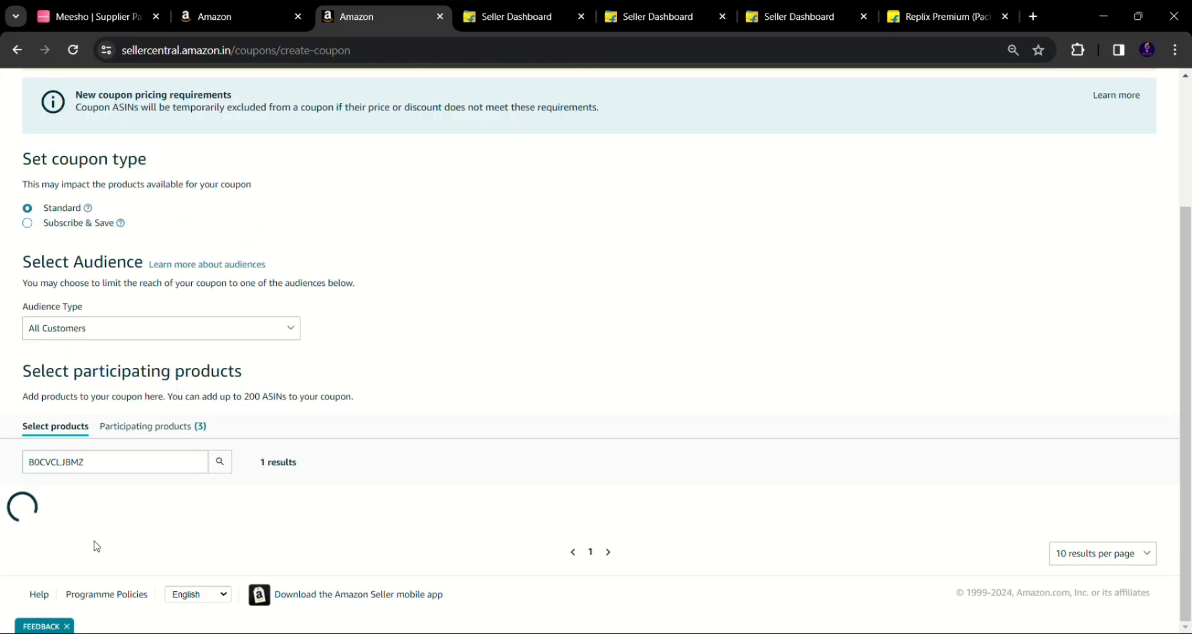
{"action": "left_click", "coordinate": [88, 519]}
- Find the Sasuke 4 laptop skin's ASIN B0CVC4KVZN in the inventory and add that product to the coupon
{"action": "left_click", "coordinate": [235, 9]}
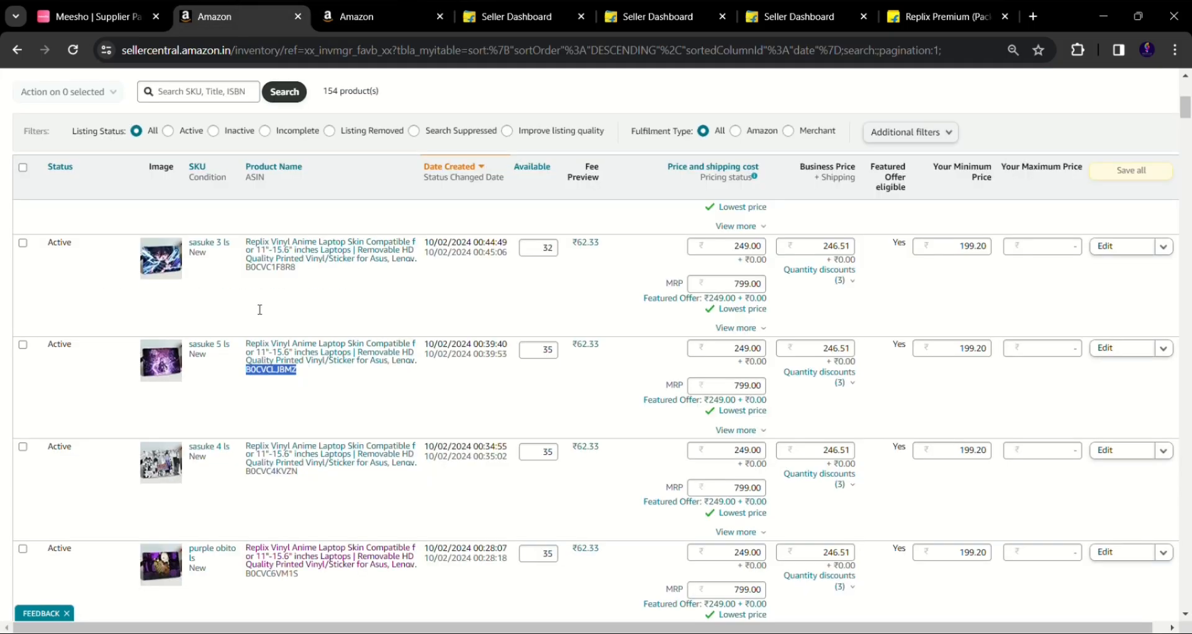
{"action": "scroll", "coordinate": [257, 310], "scroll_direction": "down", "scroll_amount": 5}
{"action": "scroll", "coordinate": [256, 310], "scroll_direction": "up", "scroll_amount": 4}
{"action": "double_click", "coordinate": [278, 396]}
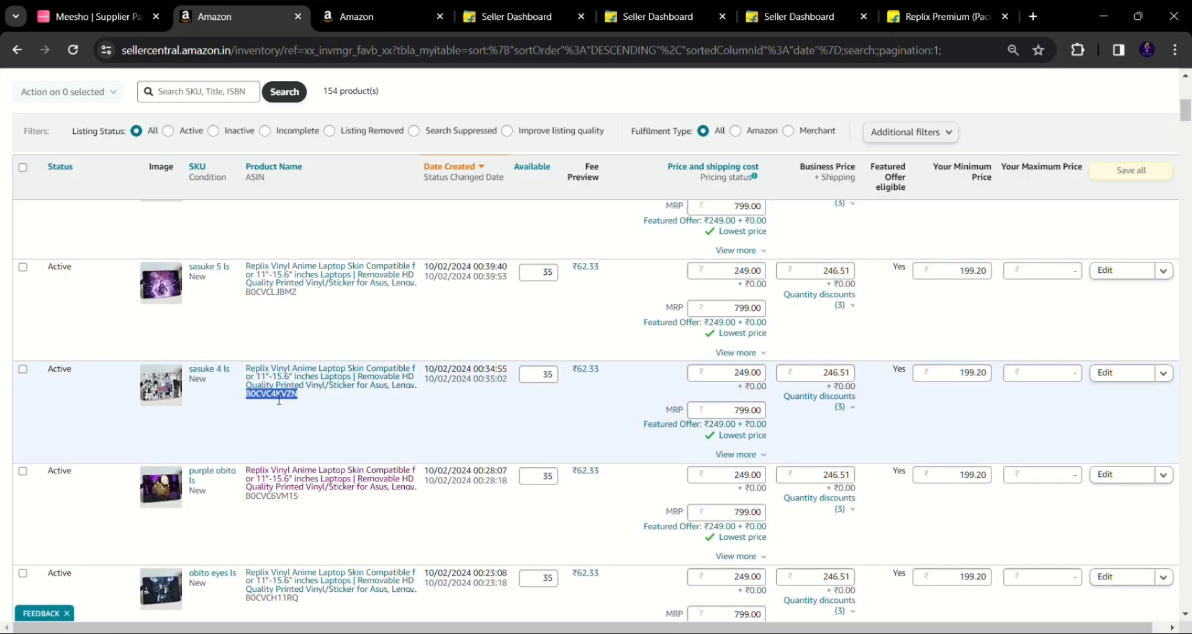
{"action": "key", "text": "ctrl+c"}
{"action": "left_click", "coordinate": [357, 16]}
{"action": "left_click", "coordinate": [137, 422]}
{"action": "key", "text": "ctrl+a"}
{"action": "key", "text": "ctrl+v"}
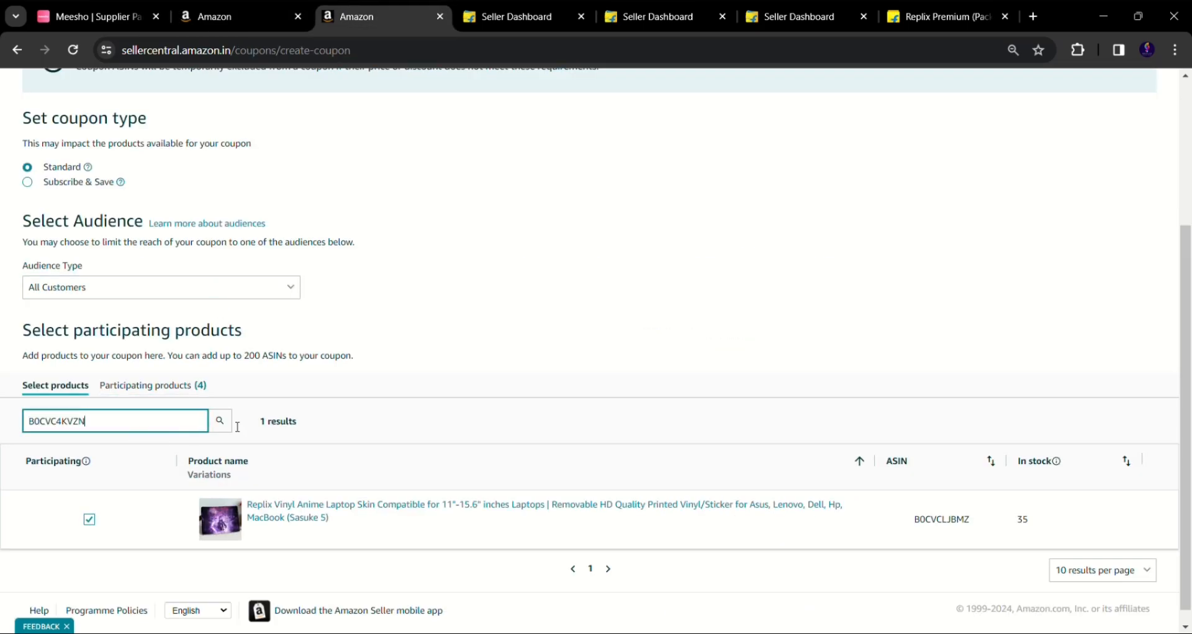
{"action": "left_click", "coordinate": [221, 422]}
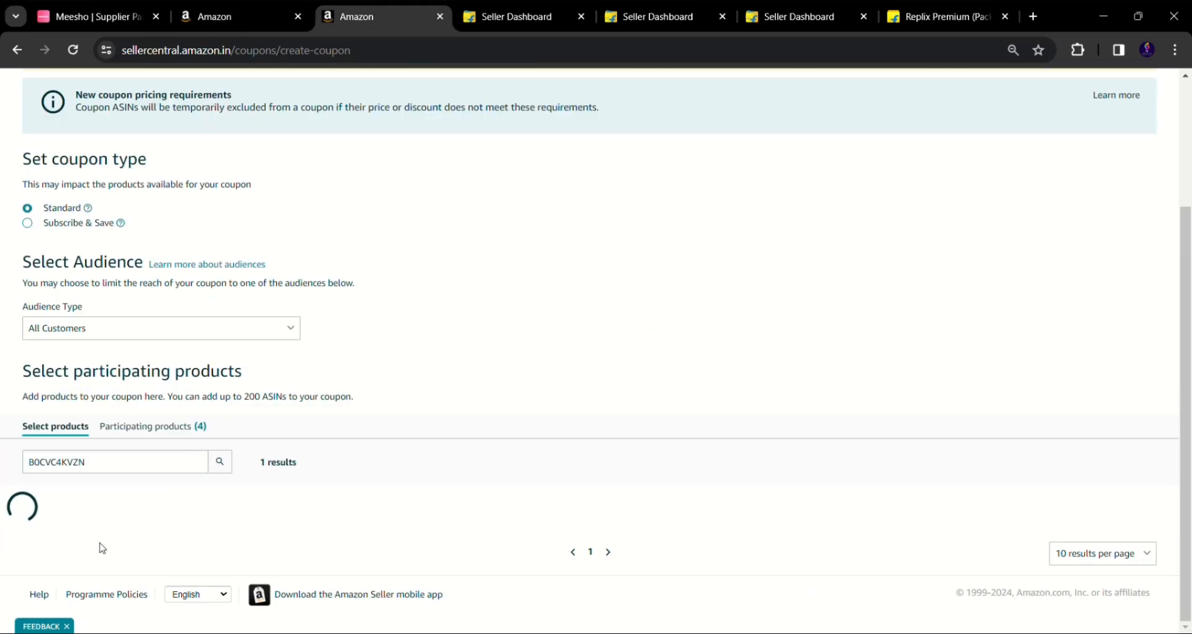
{"action": "left_click", "coordinate": [89, 519]}
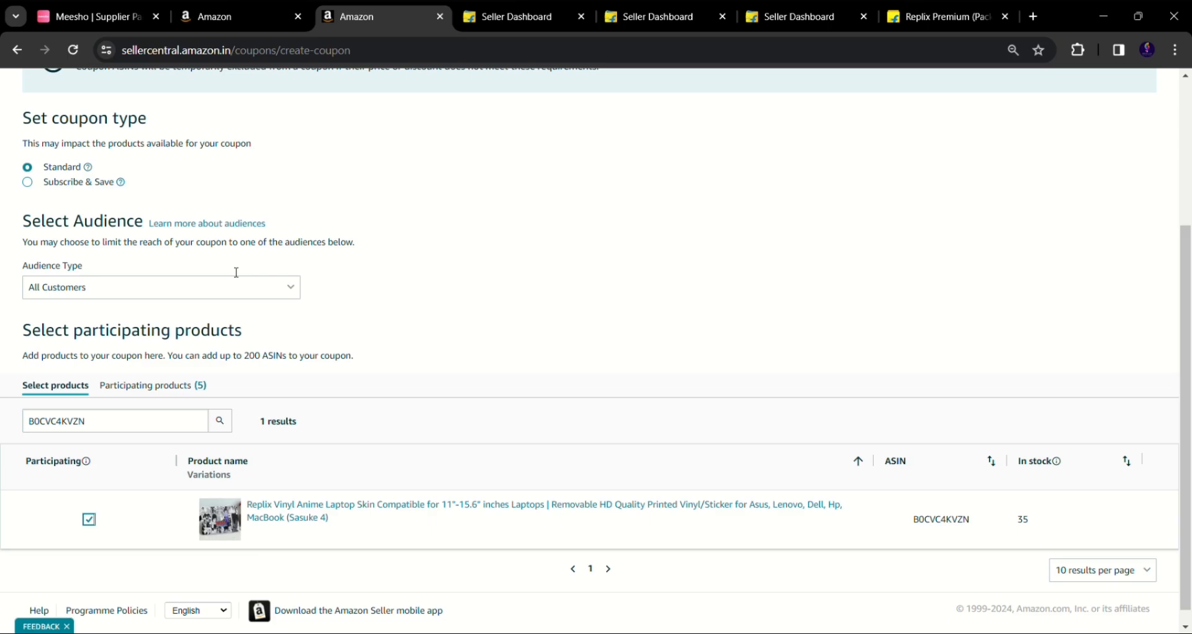
- Try to look up the purple Obito laptop skin in the coupon's product search using its inventory ASIN B0CVC6VM1S
{"action": "left_click", "coordinate": [227, 2]}
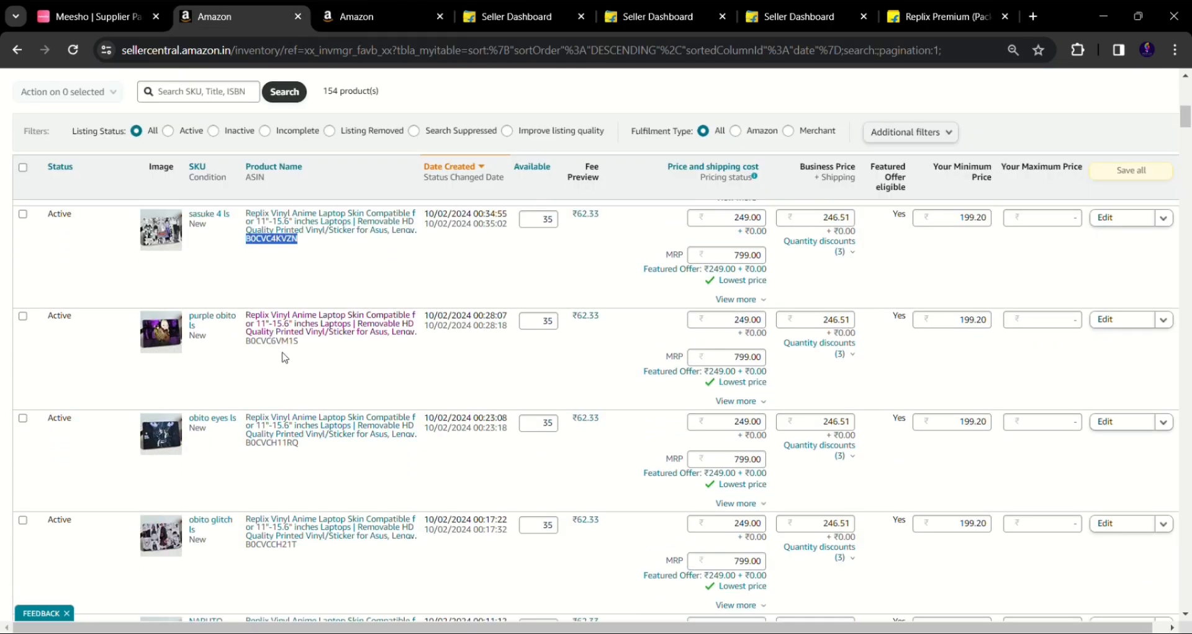
{"action": "left_click", "coordinate": [285, 358]}
{"action": "double_click", "coordinate": [269, 350]}
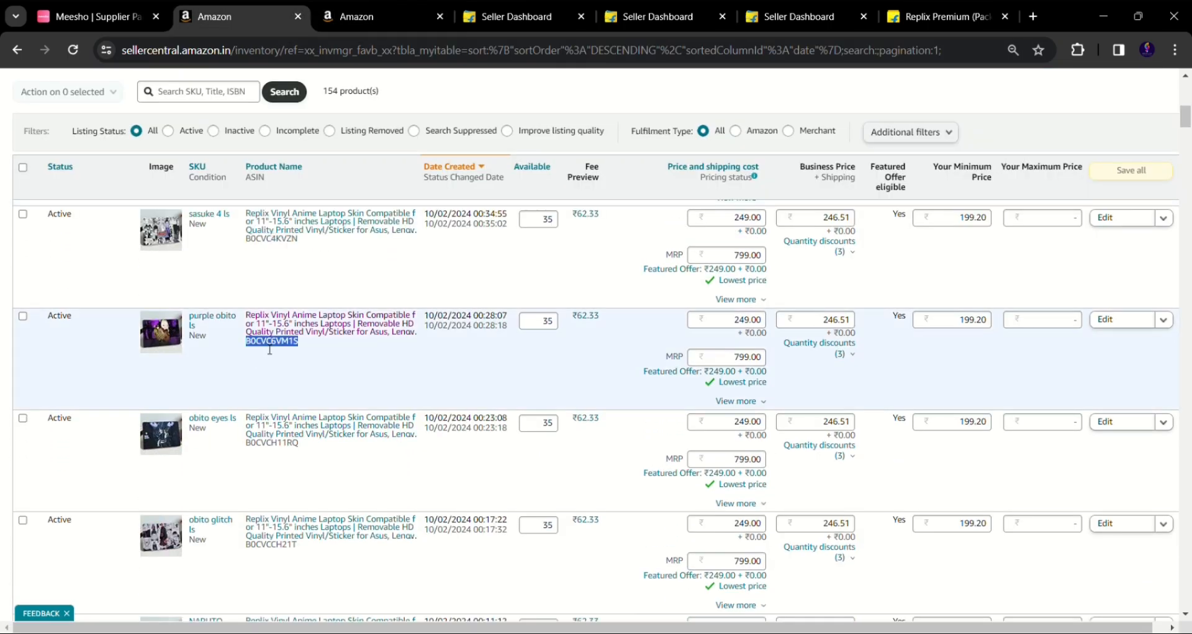
{"action": "left_click", "coordinate": [397, 16]}
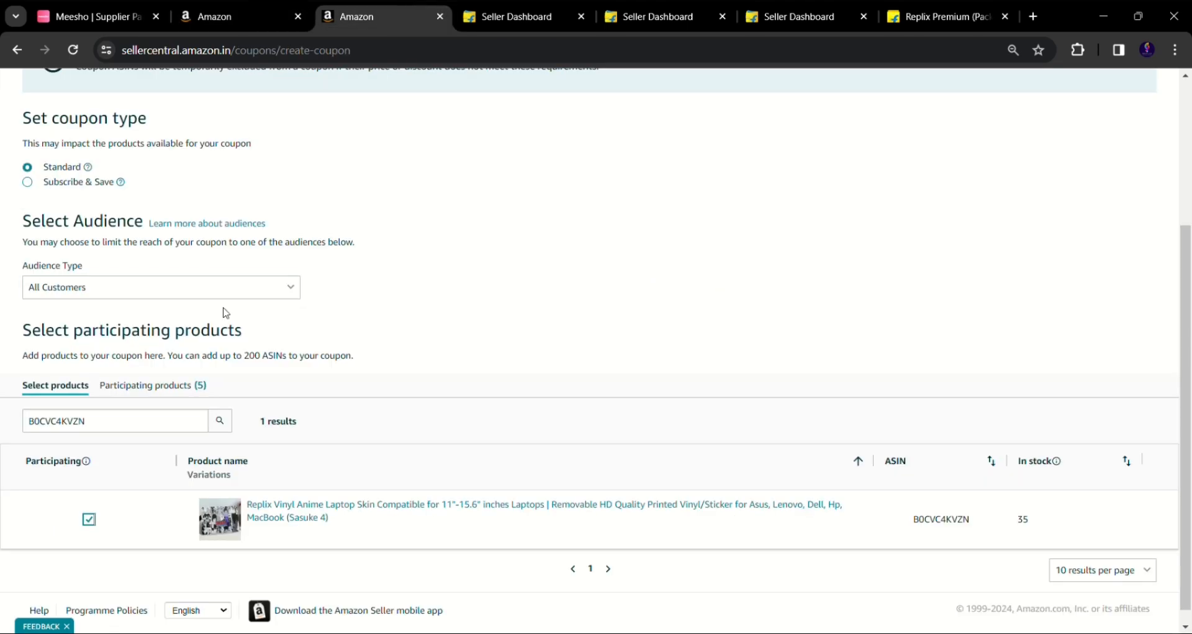
{"action": "left_click", "coordinate": [162, 419]}
{"action": "key", "text": "ctrl+a"}
{"action": "key", "text": "ctrl+v"}
{"action": "key", "text": "Return"}
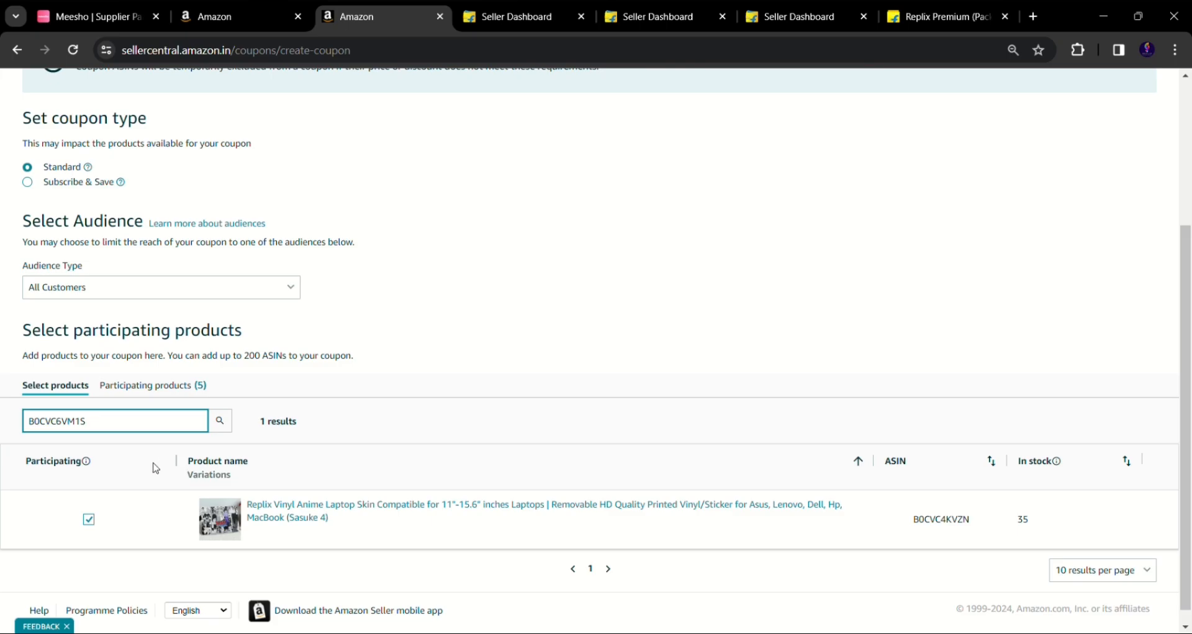
- Add the Obito eyes laptop skin to the coupon's participating products using ASIN B0CVCH11RQ from the inventory
{"action": "left_click", "coordinate": [230, 12]}
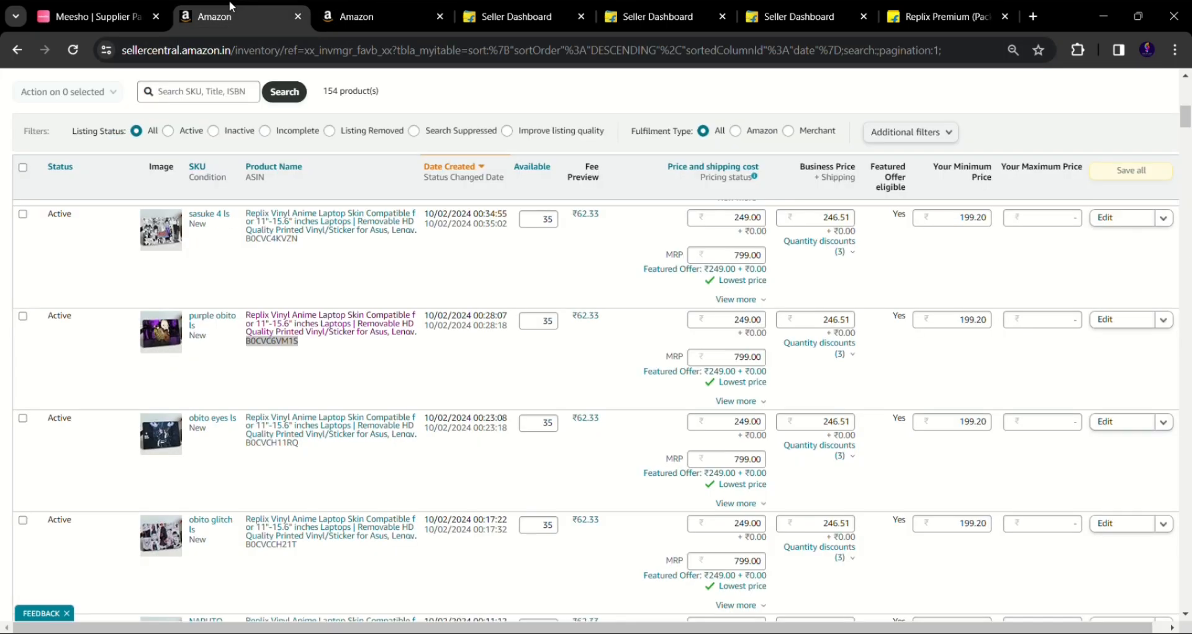
{"action": "double_click", "coordinate": [271, 443]}
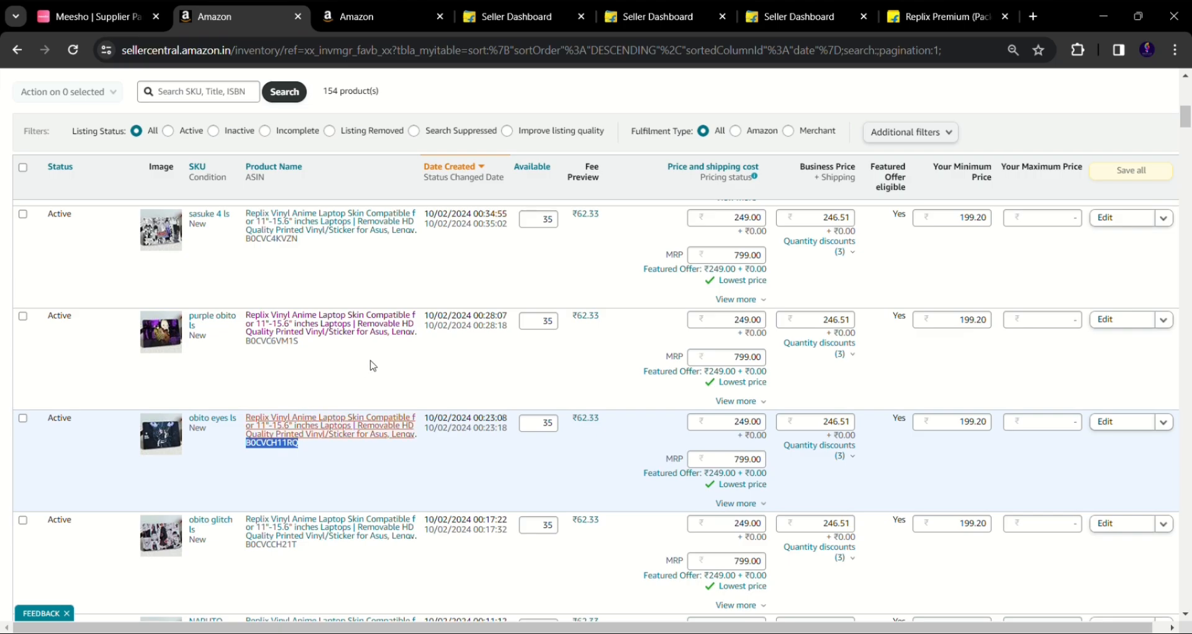
{"action": "key", "text": "ctrl+Tab"}
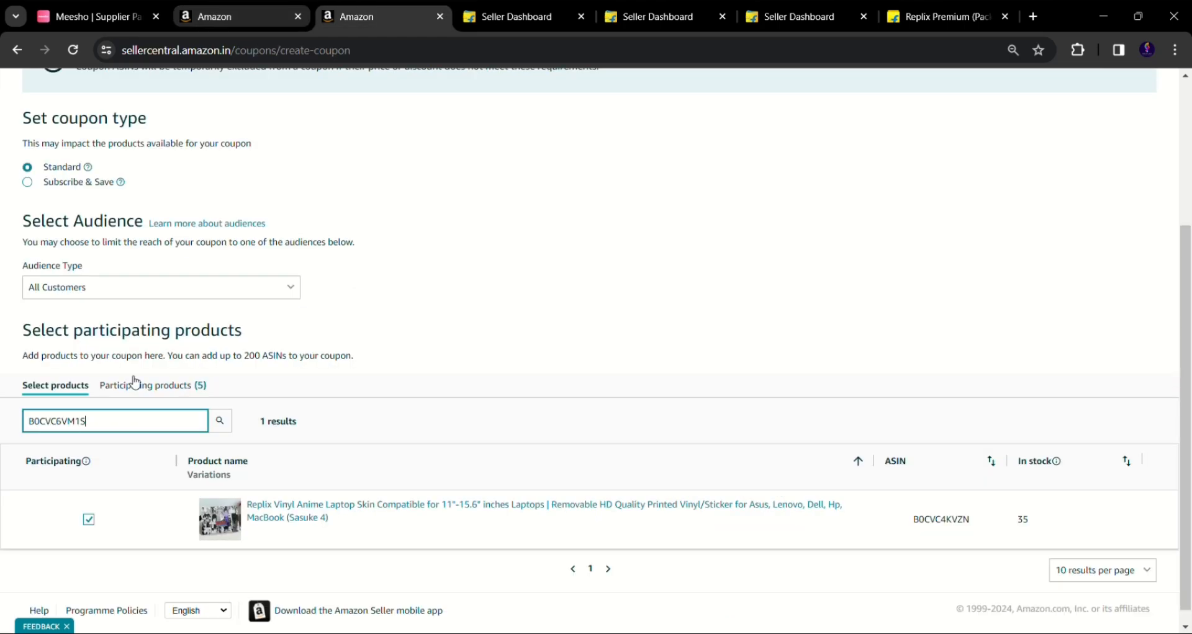
{"action": "double_click", "coordinate": [133, 417]}
{"action": "key", "text": "ctrl+v"}
{"action": "key", "text": "Return"}
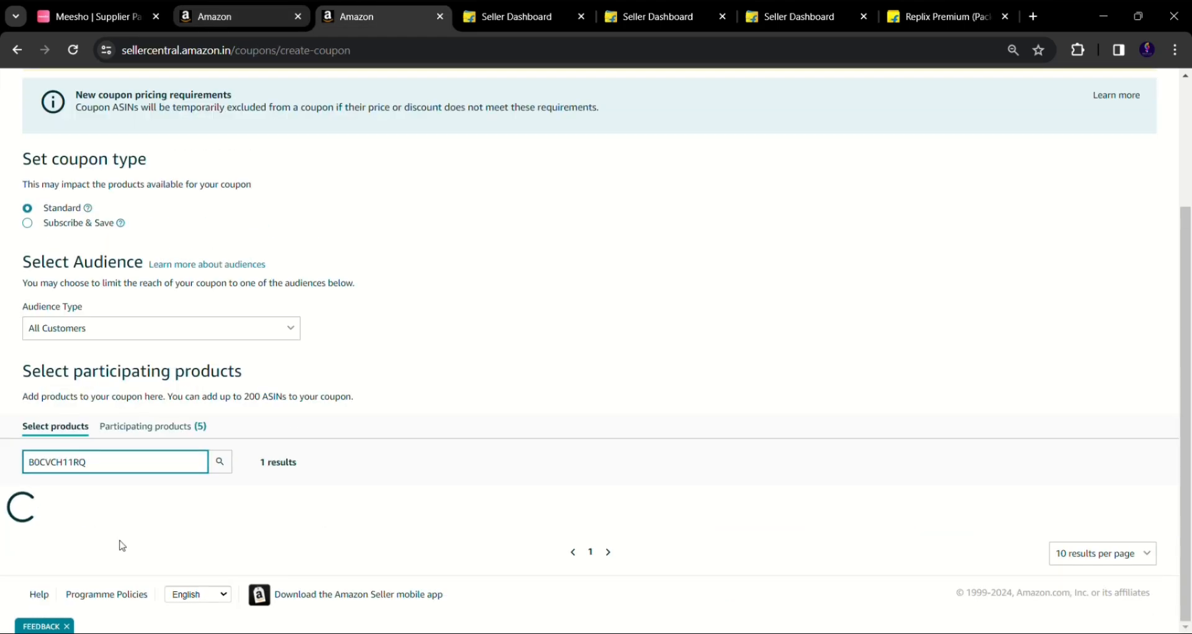
{"action": "left_click", "coordinate": [87, 518]}
- Copy ASIN B0CVCCH21T of the Obito glitch laptop skin from the inventory and look it up in the coupon's product search
{"action": "left_click", "coordinate": [210, 12]}
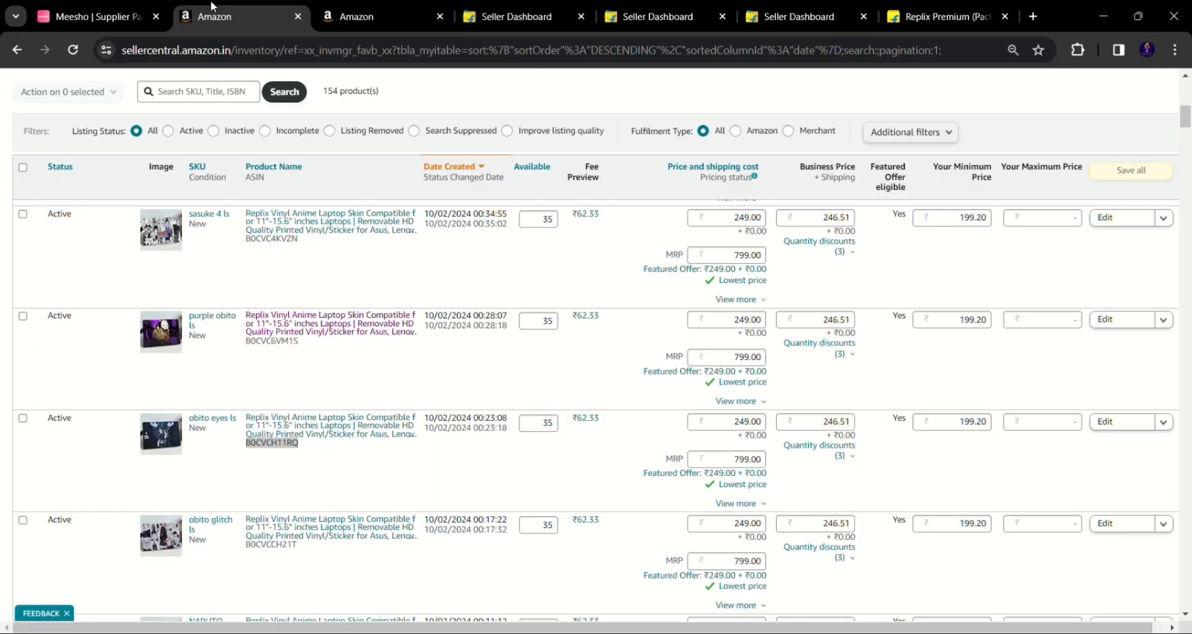
{"action": "scroll", "coordinate": [280, 440], "scroll_direction": "down", "scroll_amount": 3}
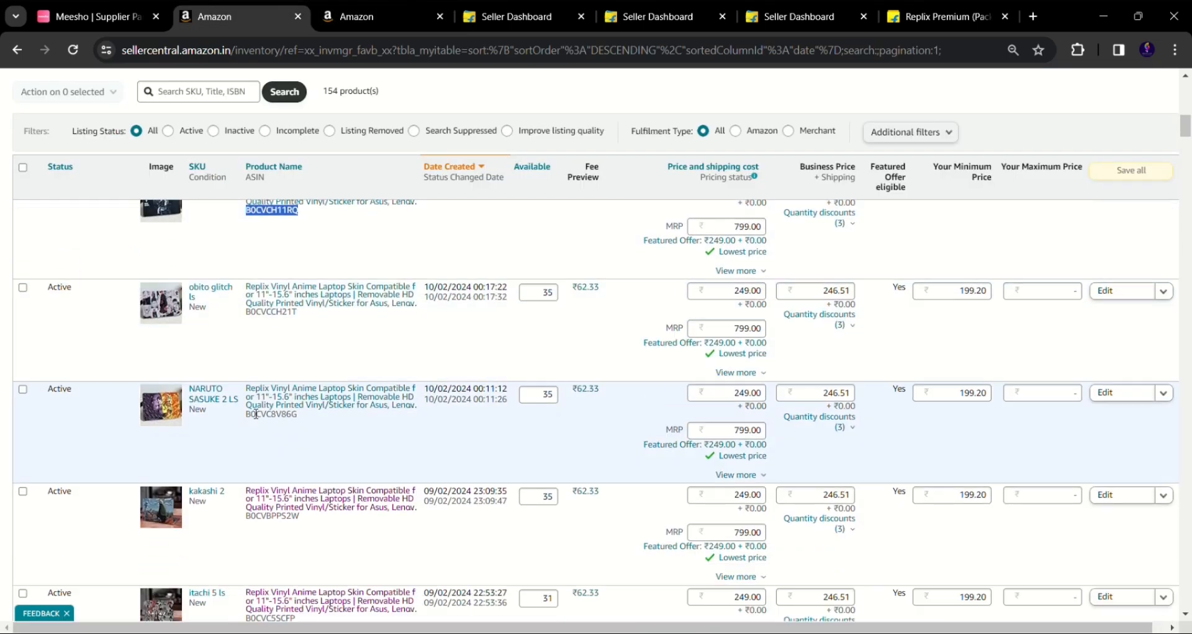
{"action": "double_click", "coordinate": [272, 389]}
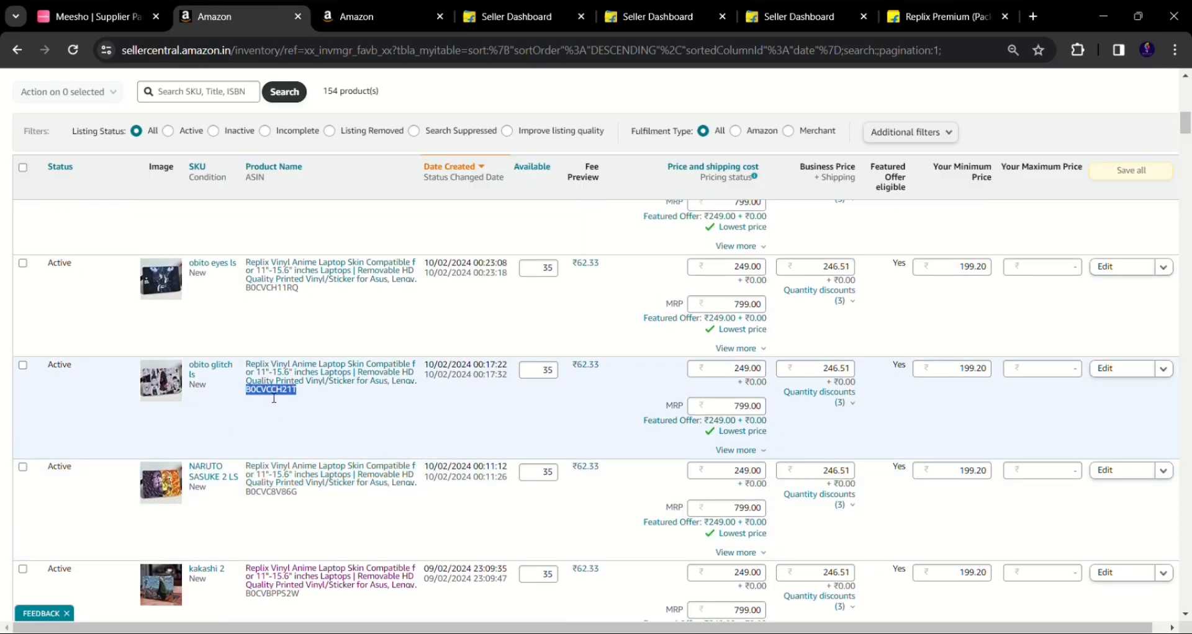
{"action": "left_click", "coordinate": [335, 8]}
{"action": "double_click", "coordinate": [99, 424]}
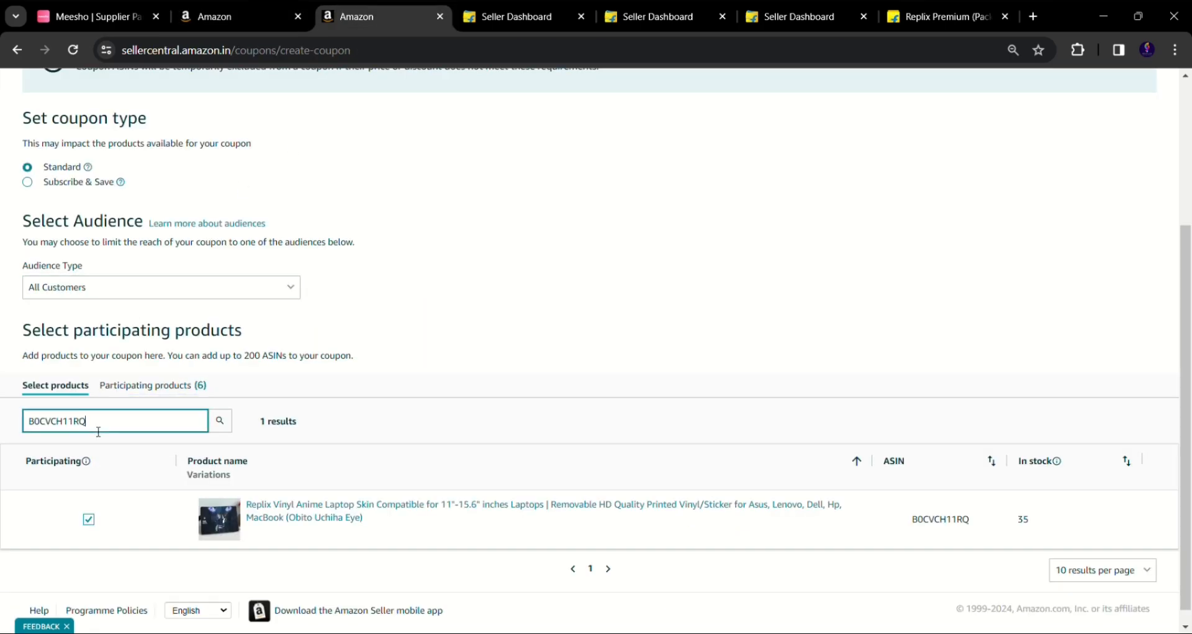
{"action": "key", "text": "ctrl+v"}
{"action": "key", "text": "Return"}
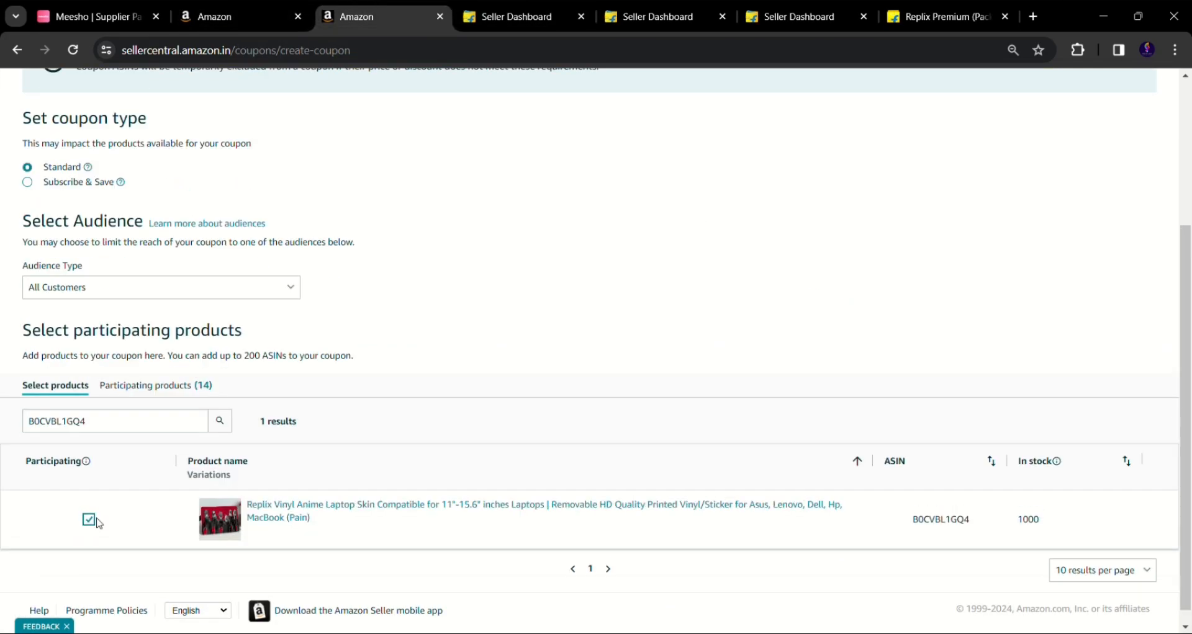
- Mark the Pain laptop skin, ASIN B0CVBL1GQ4, as participating and proceed to the coupon details
{"action": "left_click", "coordinate": [89, 519]}
{"action": "scroll", "coordinate": [566, 336], "scroll_direction": "up", "scroll_amount": 3}
{"action": "scroll", "coordinate": [663, 437], "scroll_direction": "down", "scroll_amount": 3}
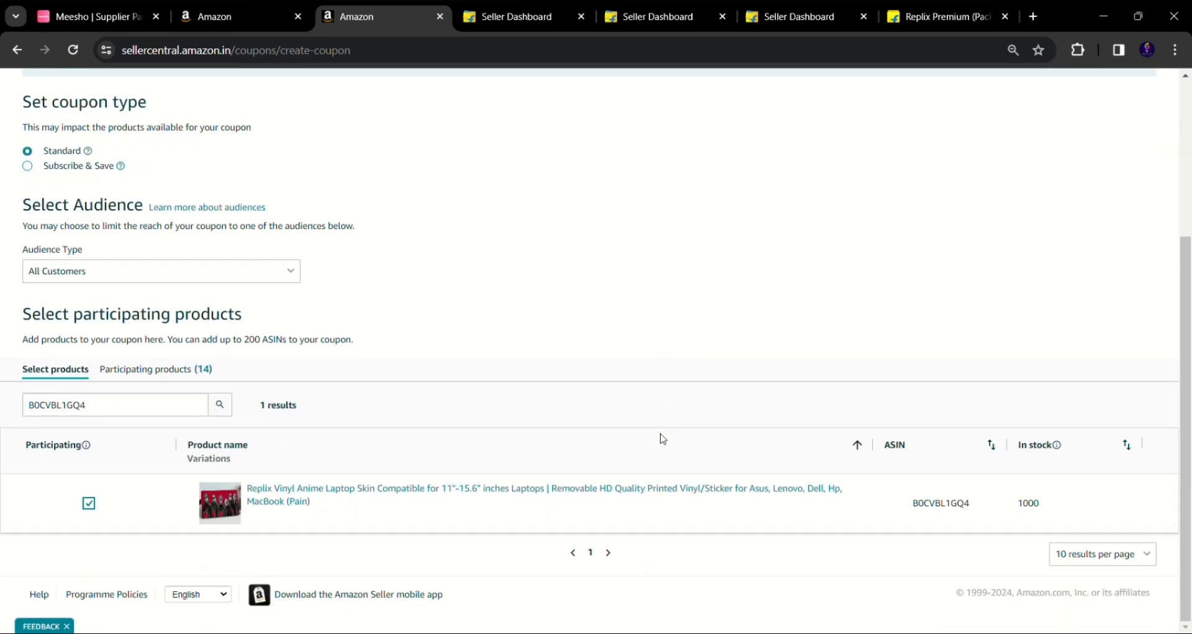
{"action": "scroll", "coordinate": [684, 455], "scroll_direction": "up", "scroll_amount": 4}
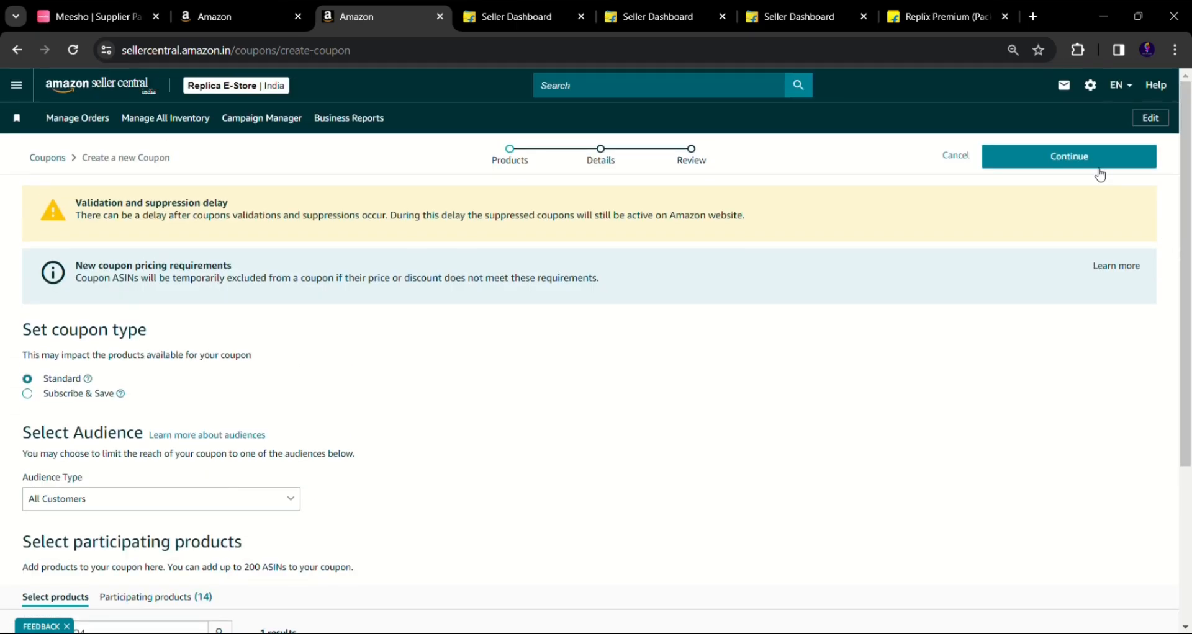
{"action": "left_click", "coordinate": [1099, 164]}
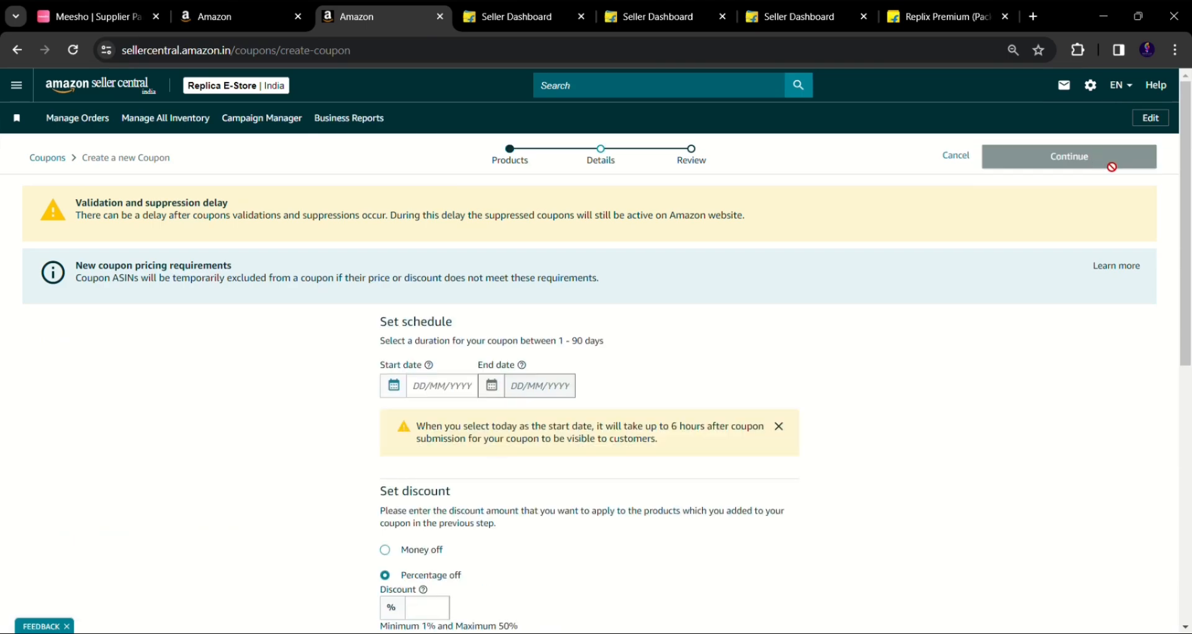
- Schedule the coupon to start on 30/03/2024 and end on 28/06/2024
{"action": "left_click", "coordinate": [457, 396]}
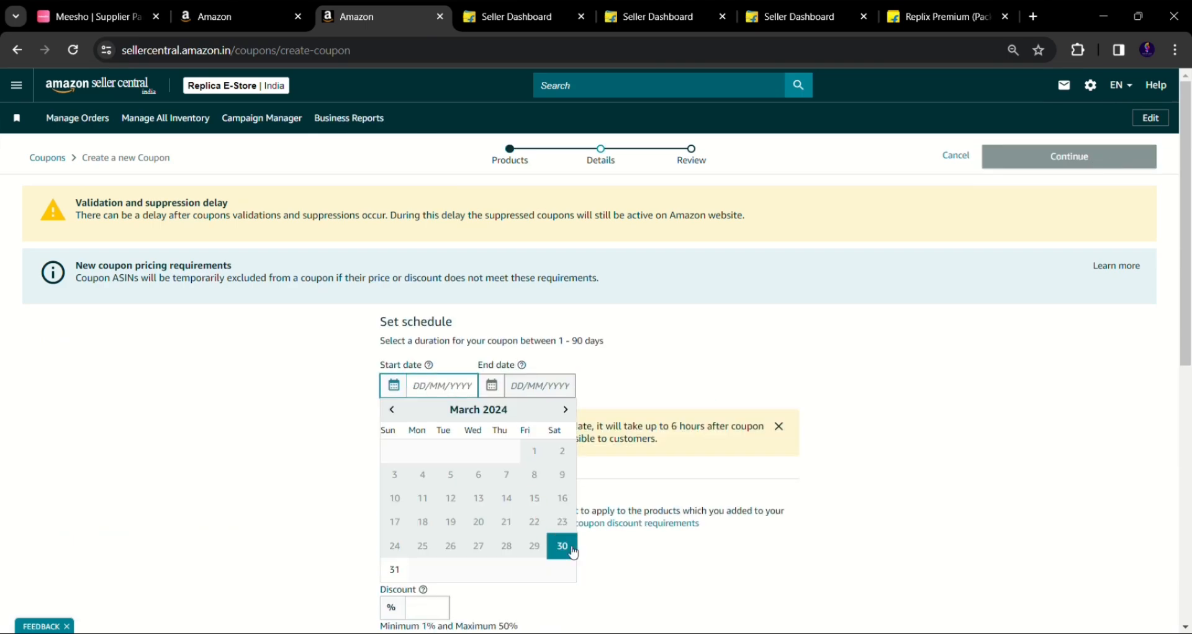
{"action": "left_click", "coordinate": [561, 546]}
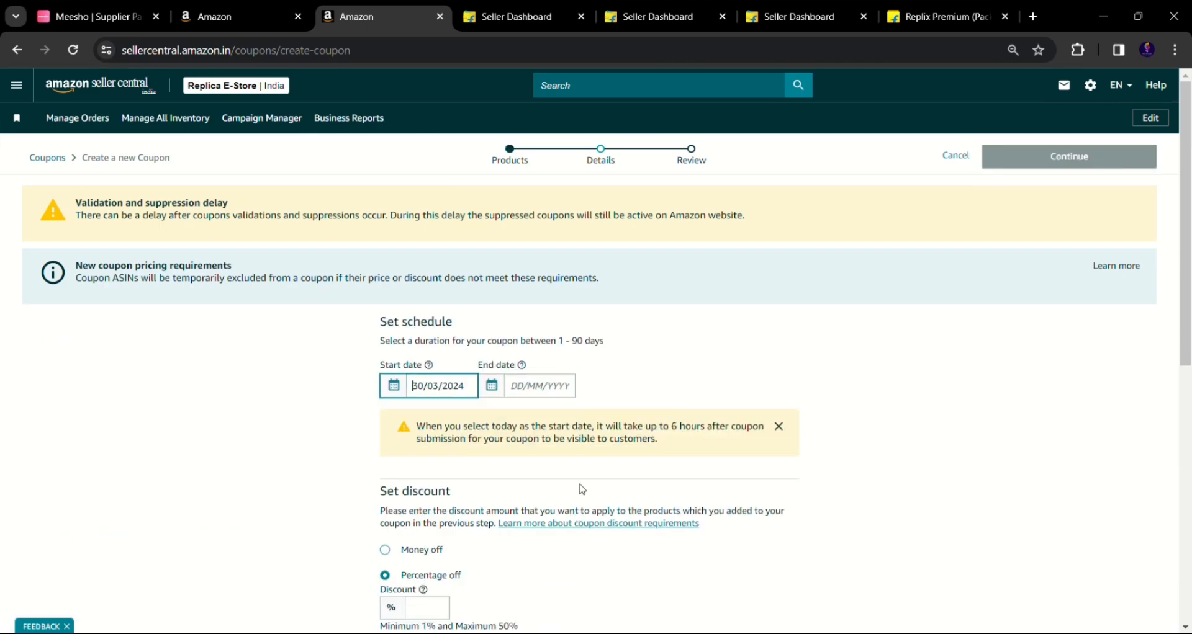
{"action": "left_click", "coordinate": [545, 392]}
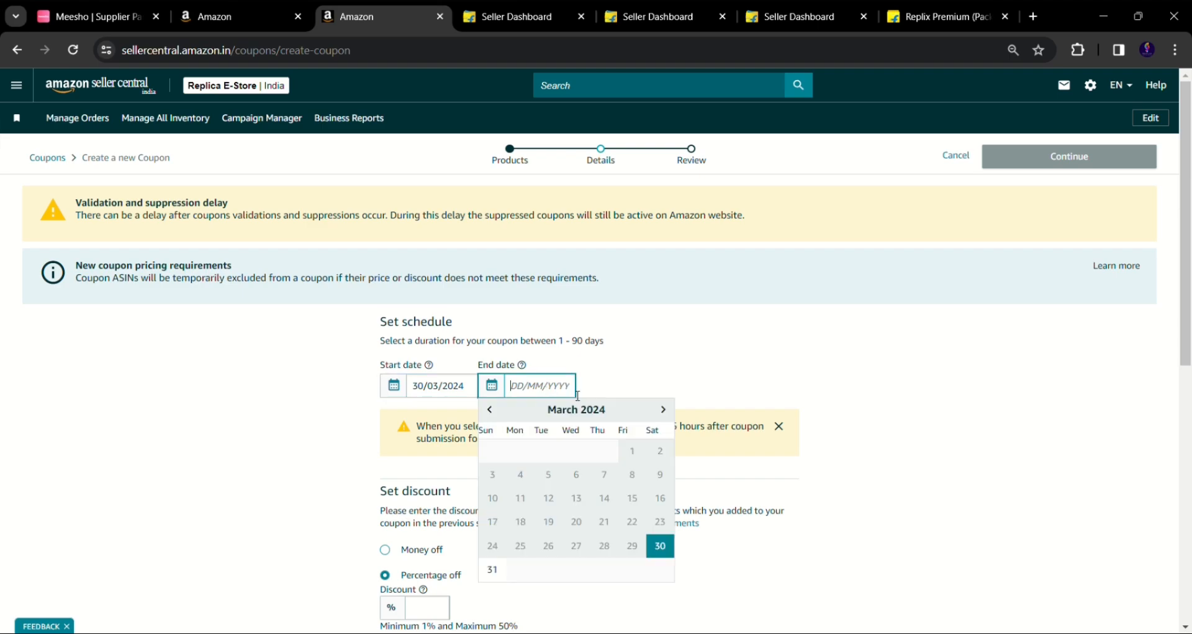
{"action": "left_click", "coordinate": [669, 419]}
{"action": "left_click", "coordinate": [669, 418]}
{"action": "left_click", "coordinate": [671, 418]}
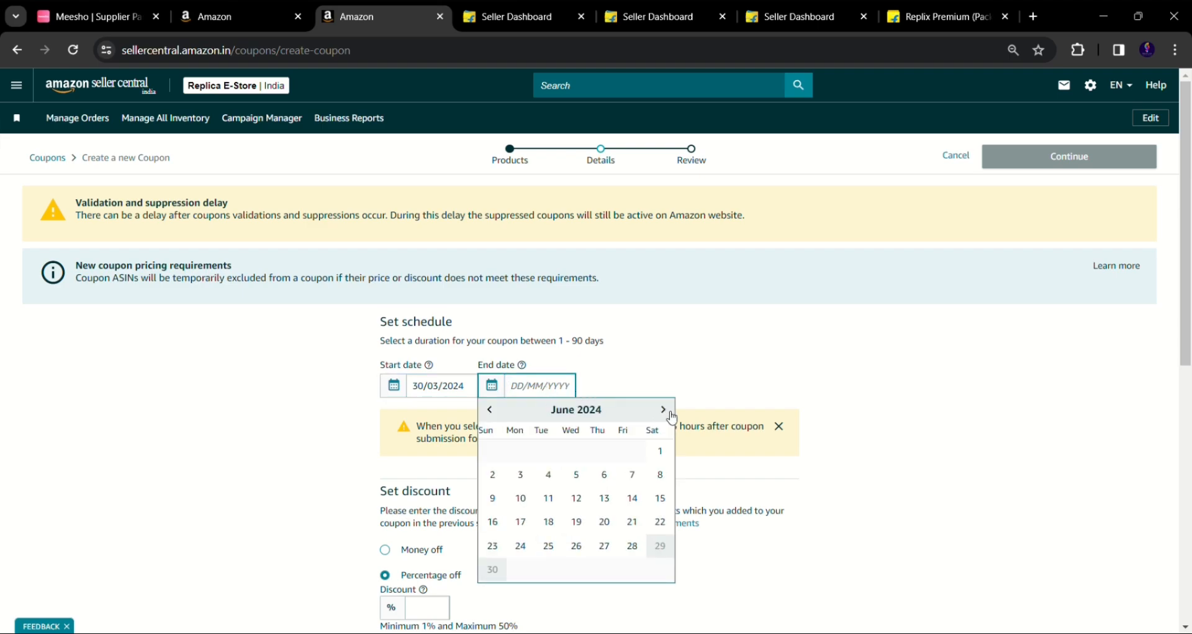
{"action": "left_click", "coordinate": [632, 546]}
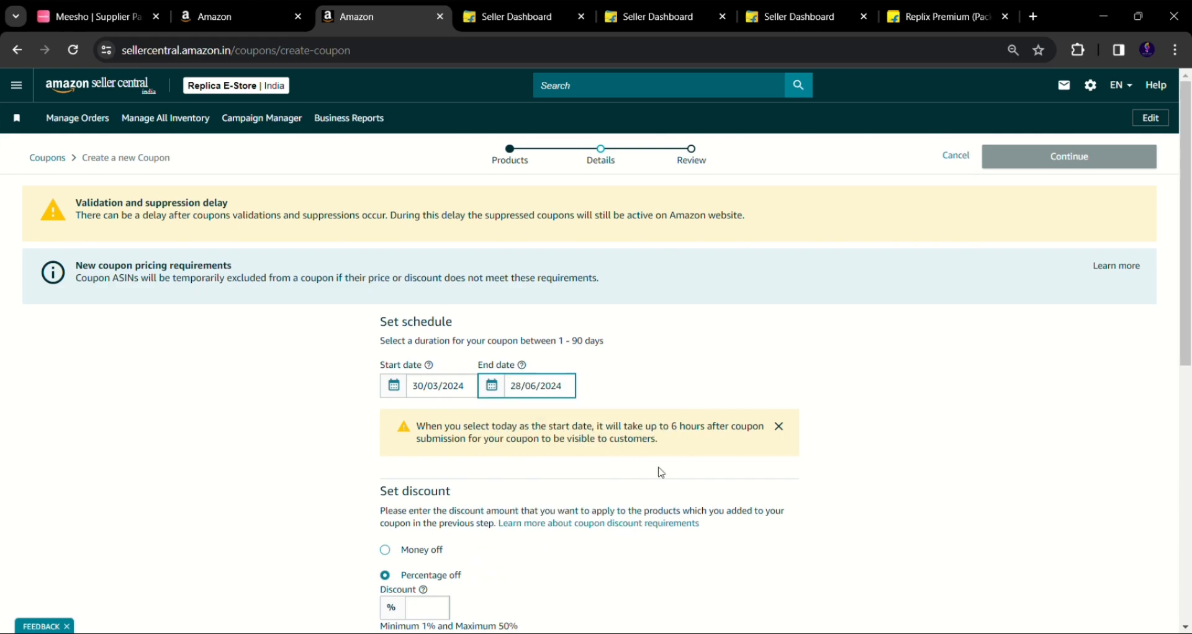
- Try a money-off discount for the coupon with amounts of ₹50 and ₹60
{"action": "scroll", "coordinate": [661, 472], "scroll_direction": "down", "scroll_amount": 3}
{"action": "left_click", "coordinate": [384, 395]}
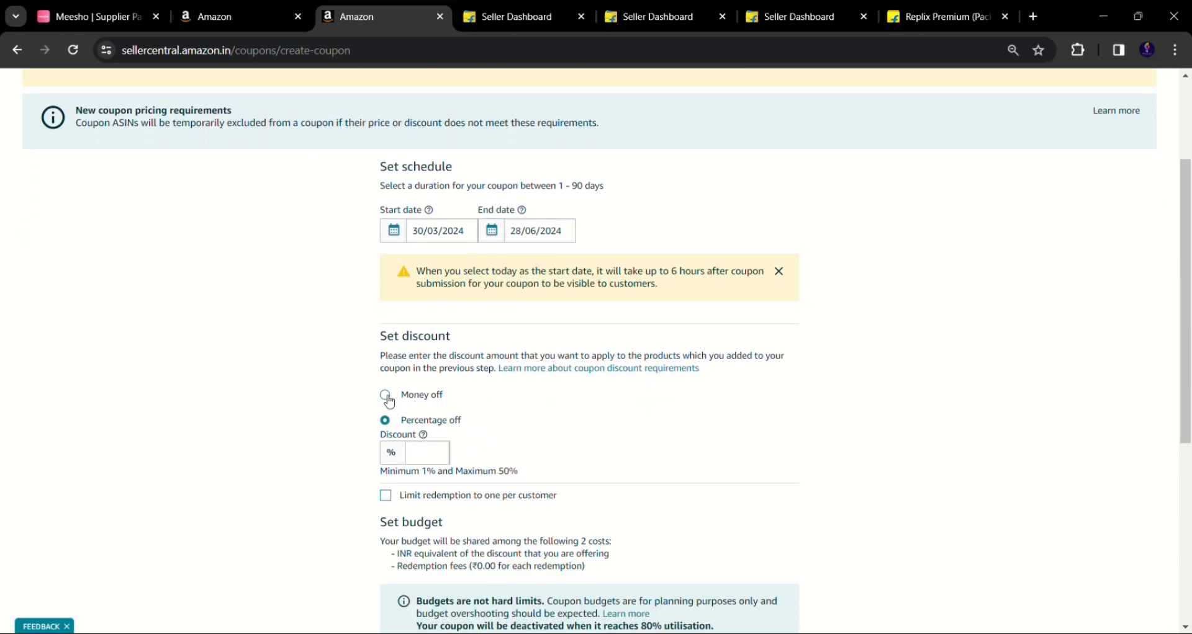
{"action": "left_click", "coordinate": [420, 454]}
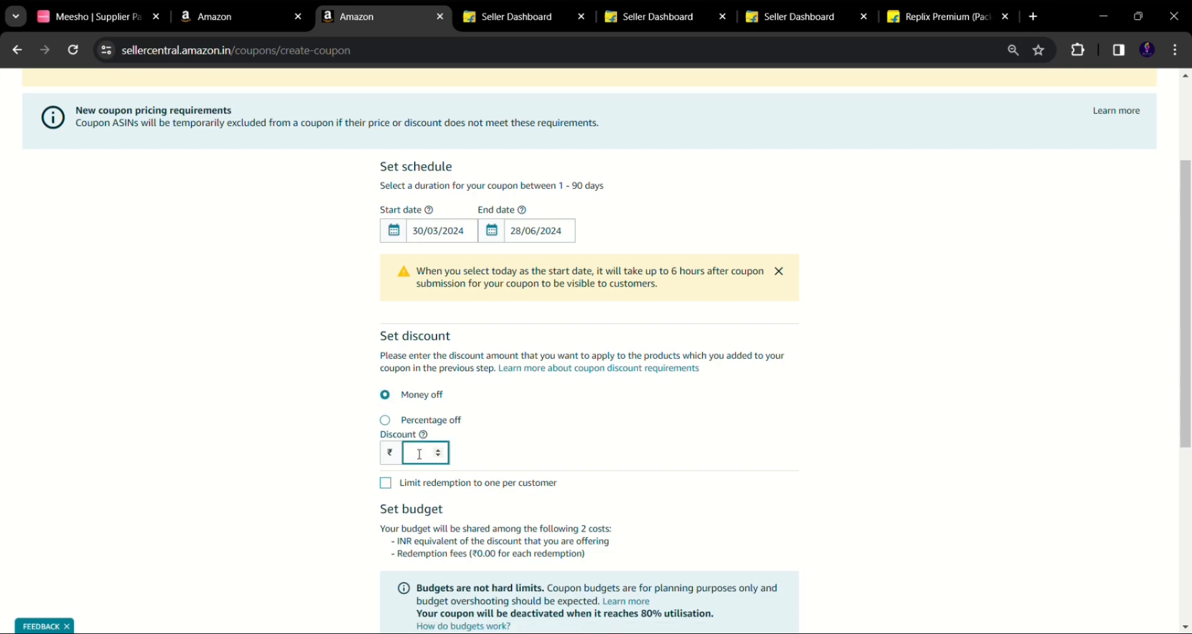
{"action": "type", "text": "50"}
{"action": "key", "text": "BackSpace"}
{"action": "key", "text": "BackSpace"}
{"action": "type", "text": "60"}
{"action": "key", "text": "BackSpace"}
{"action": "key", "text": "BackSpace"}
- Make the coupon discount a percentage off and set it to 5%
{"action": "left_click", "coordinate": [385, 422]}
{"action": "left_click", "coordinate": [415, 449]}
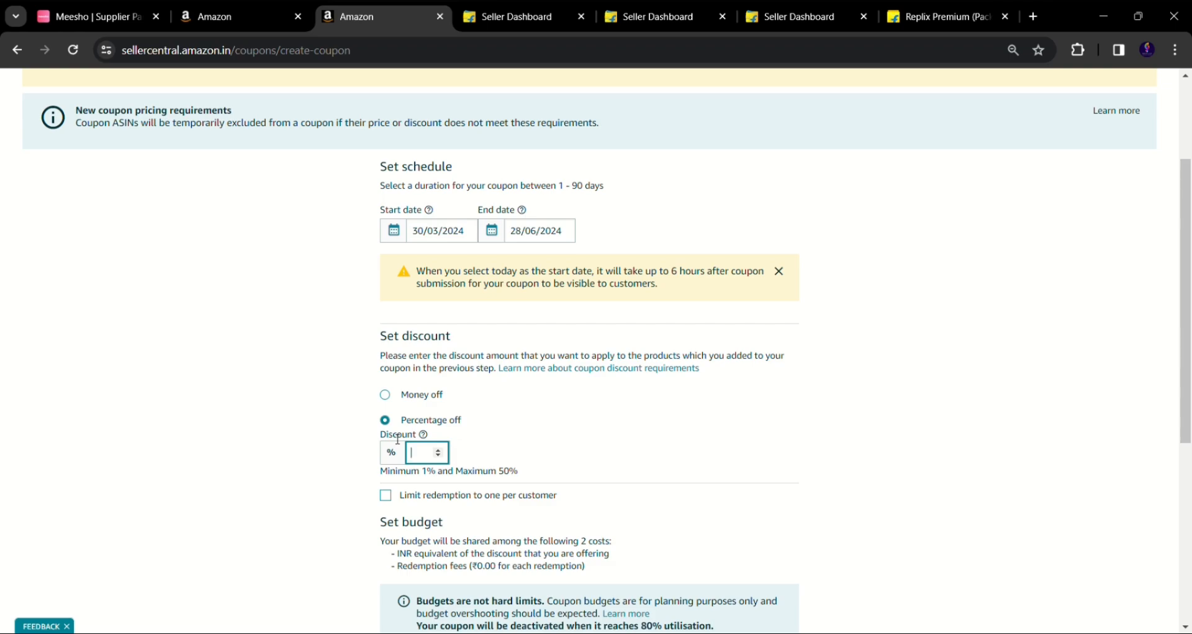
{"action": "type", "text": "5"}
{"action": "left_click", "coordinate": [596, 431]}
- Set the coupon's budget to ₹3000
{"action": "scroll", "coordinate": [589, 429], "scroll_direction": "down", "scroll_amount": 3}
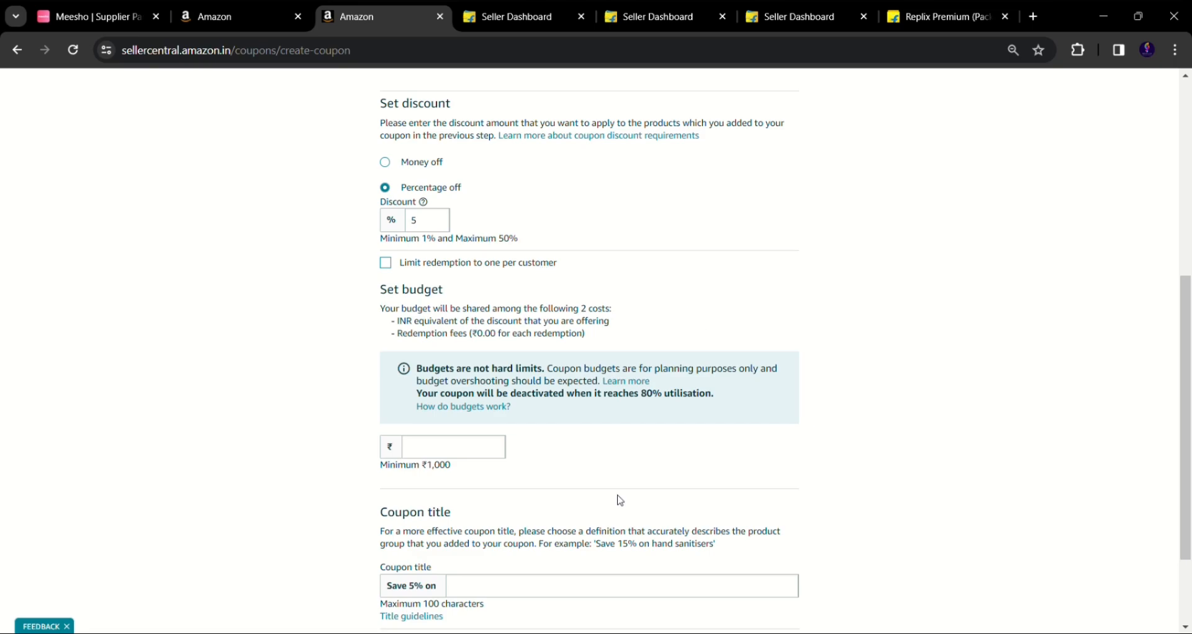
{"action": "left_click", "coordinate": [443, 455]}
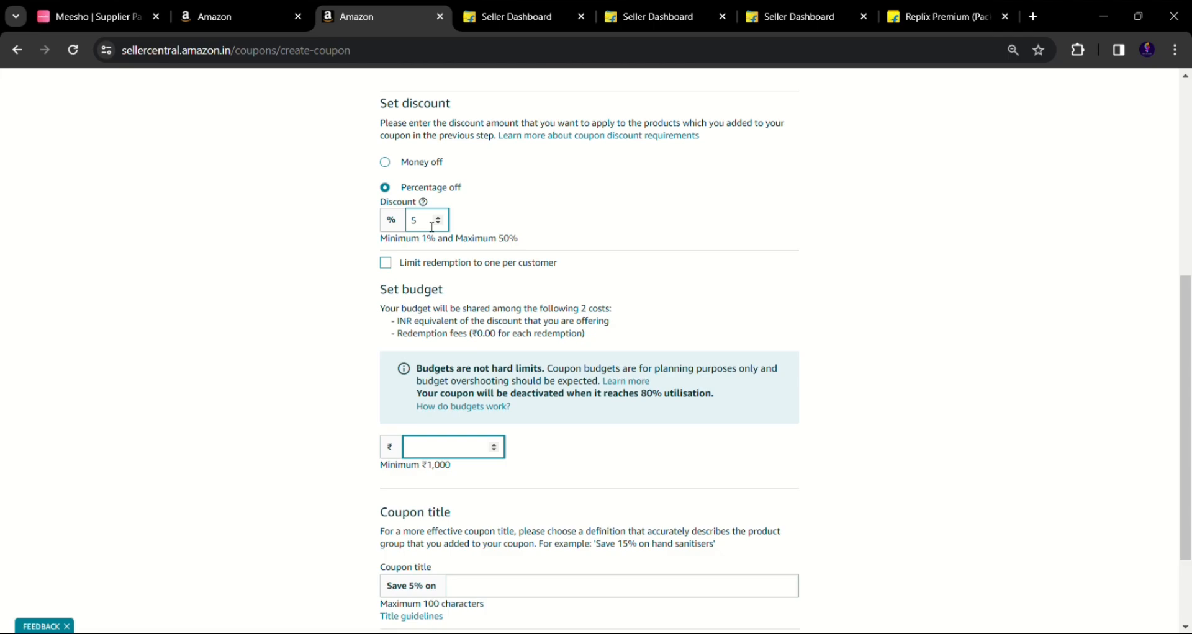
{"action": "type", "text": "3000"}
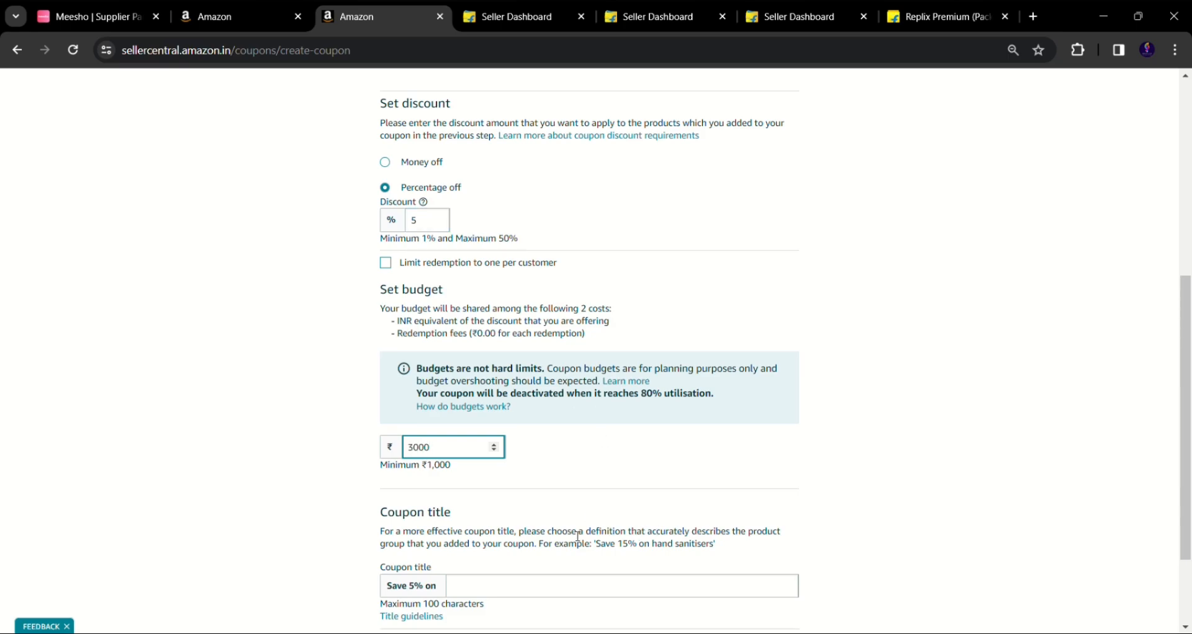
- Change the coupon's budget to ₹5000
{"action": "key", "text": "BackSpace"}
{"action": "key", "text": "BackSpace"}
{"action": "key", "text": "BackSpace"}
{"action": "key", "text": "BackSpace"}
{"action": "type", "text": "5000"}
{"action": "left_click", "coordinate": [618, 463]}
- Enter "Summer flea sale" as the coupon title and continue to the review stage
{"action": "scroll", "coordinate": [637, 455], "scroll_direction": "down", "scroll_amount": 2}
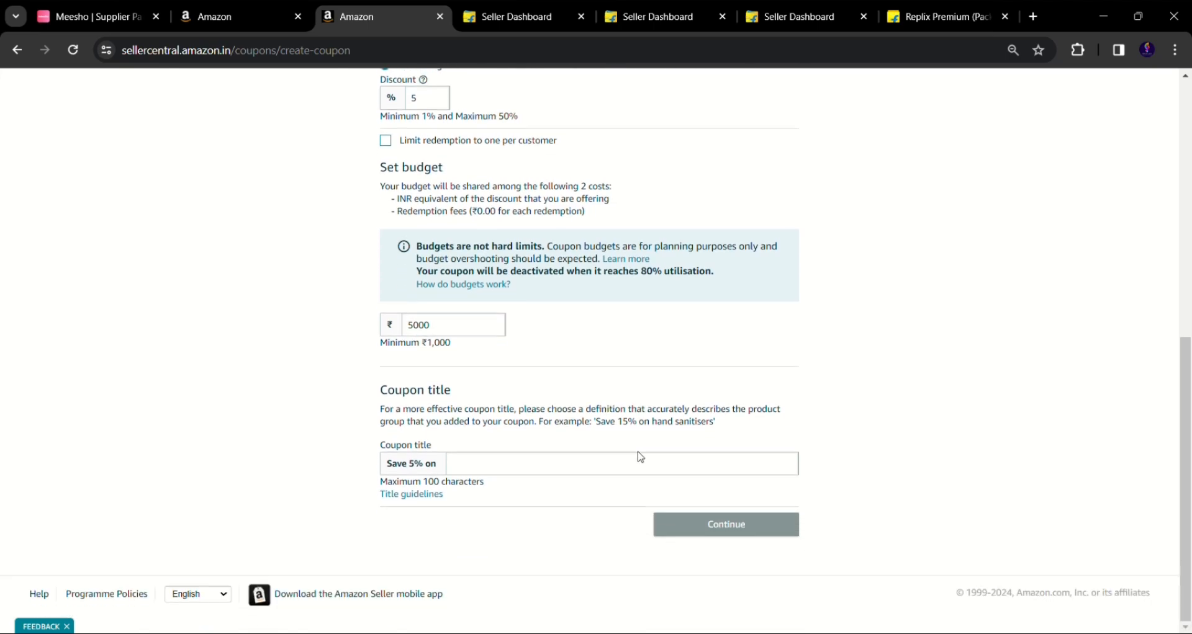
{"action": "left_click", "coordinate": [526, 474]}
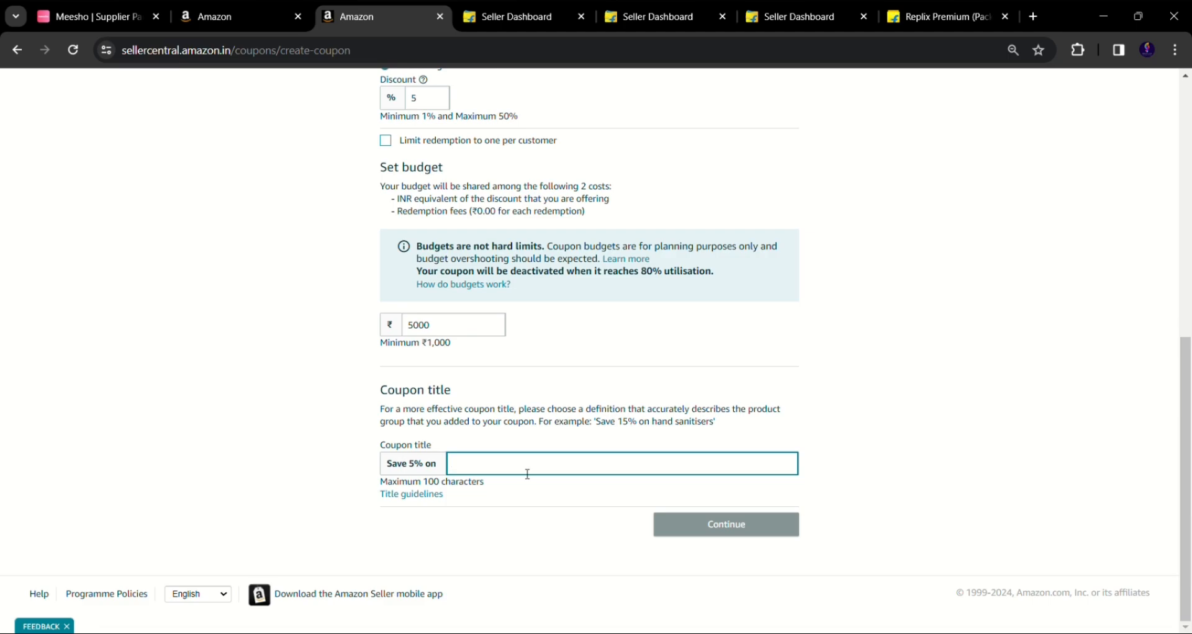
{"action": "type", "text": "Summer flea sale"}
{"action": "left_click", "coordinate": [505, 549]}
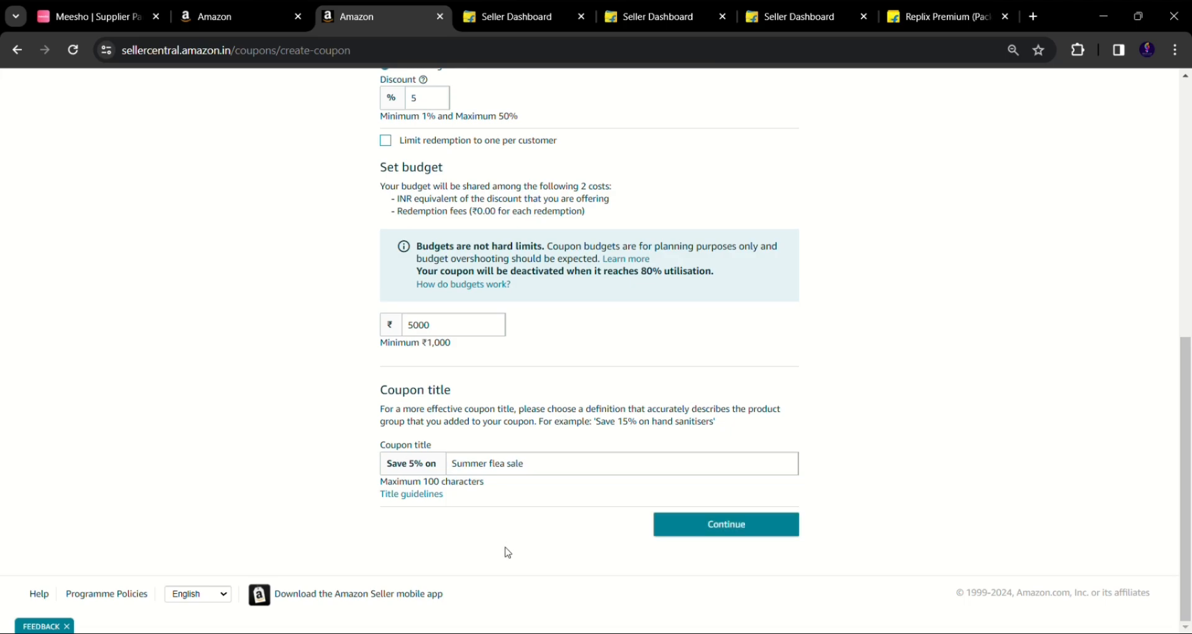
{"action": "left_click", "coordinate": [737, 533]}
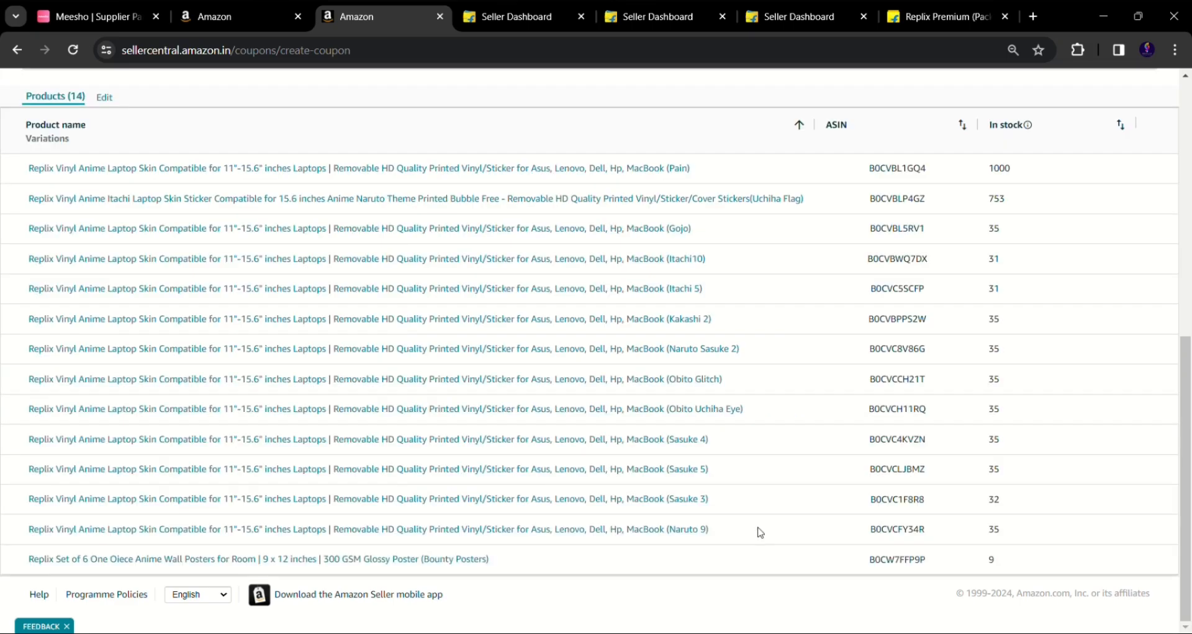
- Review the coupon's details and submit the coupon
{"action": "left_click_drag", "start_coordinate": [1191, 352], "coordinate": [1190, 169]}
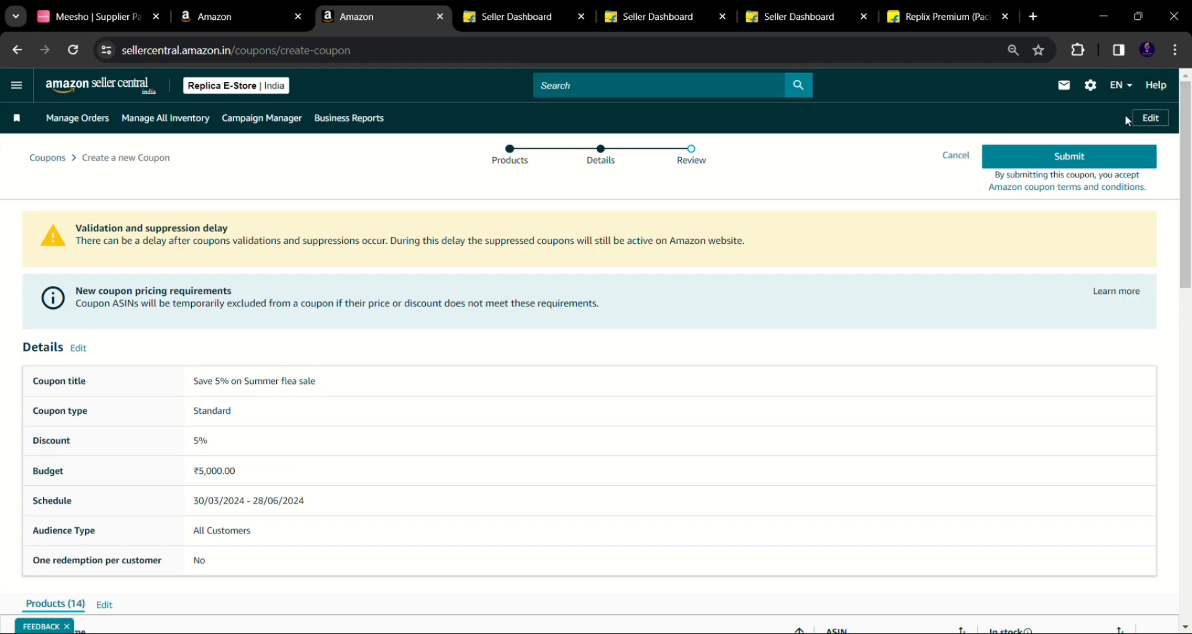
{"action": "left_click", "coordinate": [1082, 168]}
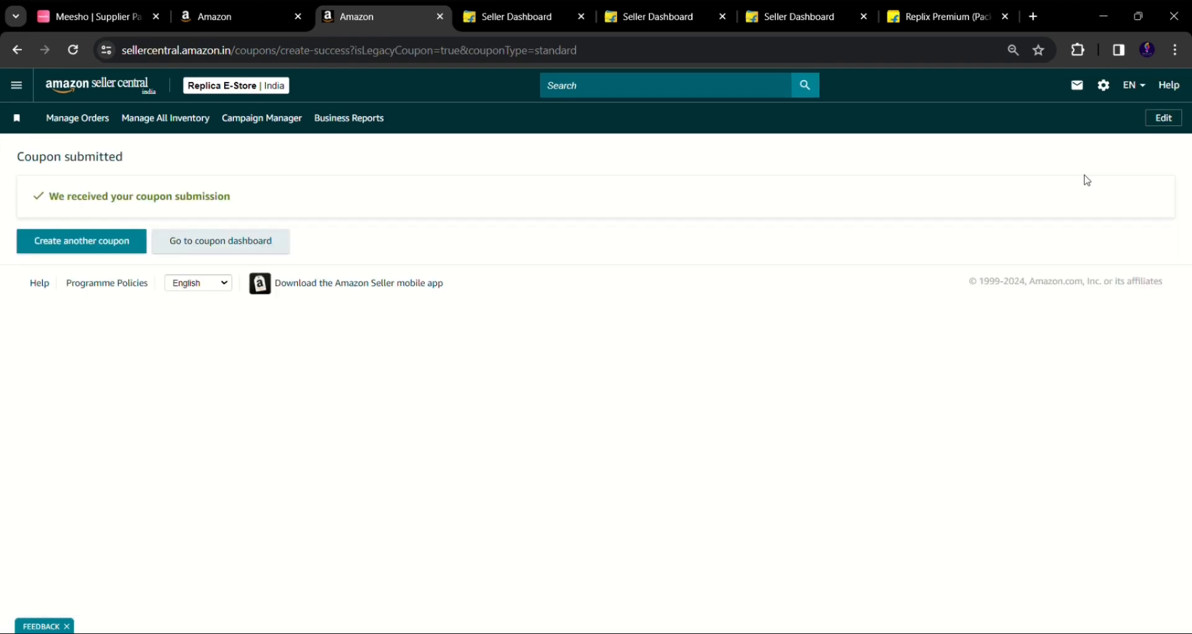
{"action": "left_click_drag", "start_coordinate": [48, 195], "coordinate": [253, 208]}
{"action": "left_click", "coordinate": [314, 423]}
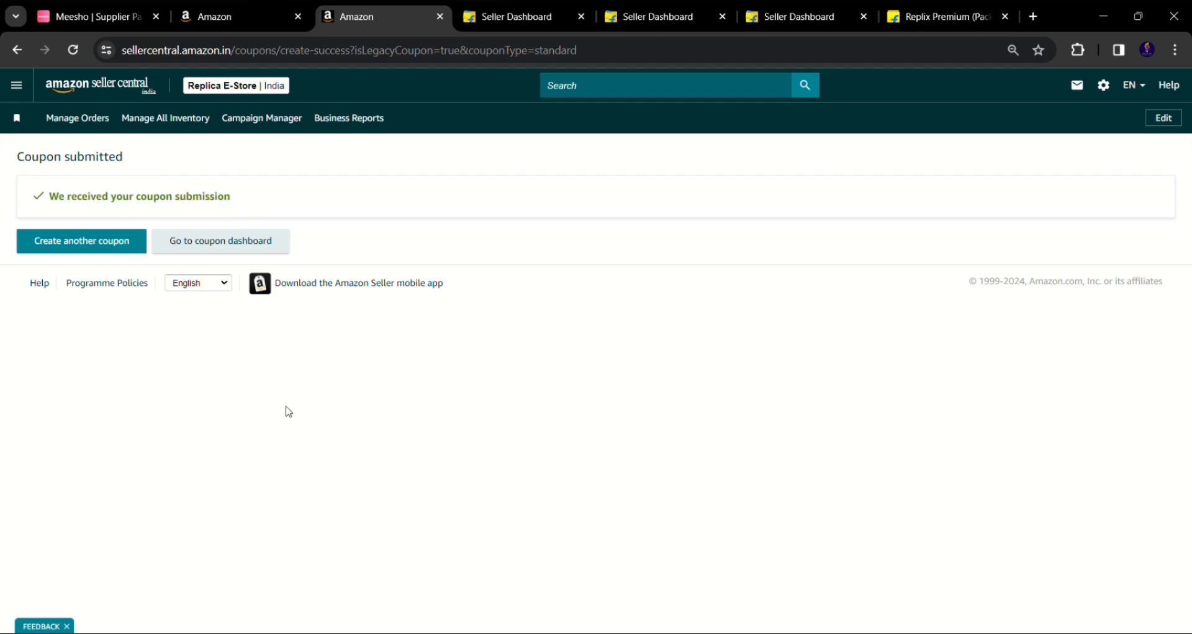